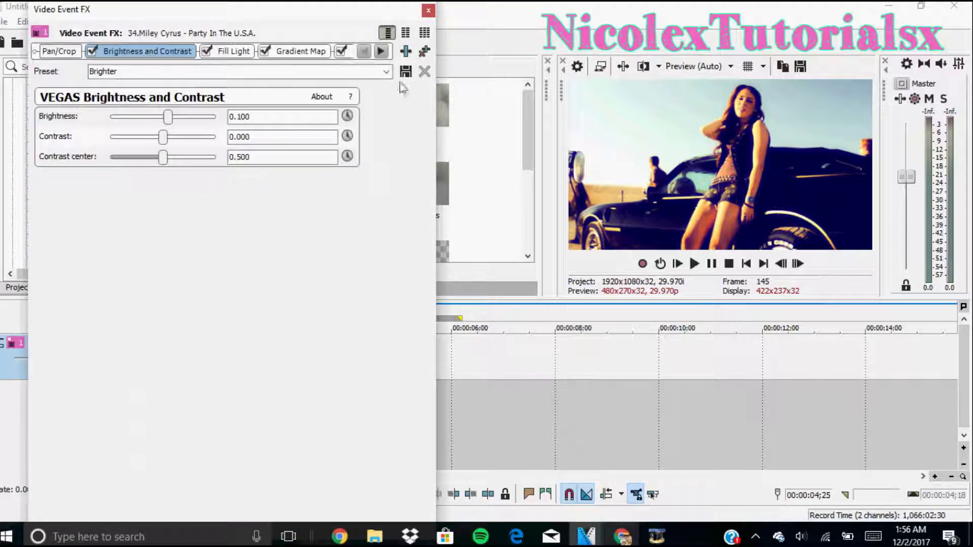
pyautogui.click(408, 52)
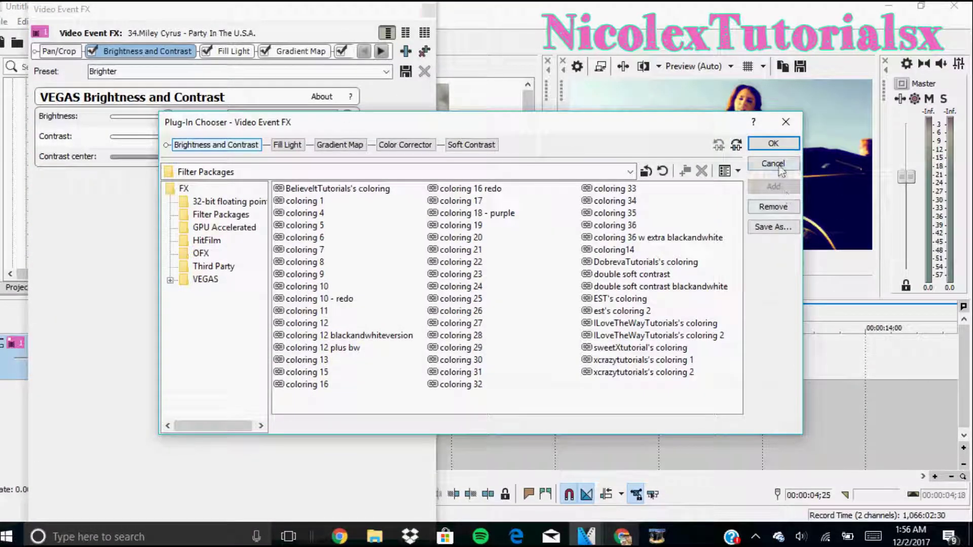
pyautogui.click(773, 163)
pyautogui.click(429, 10)
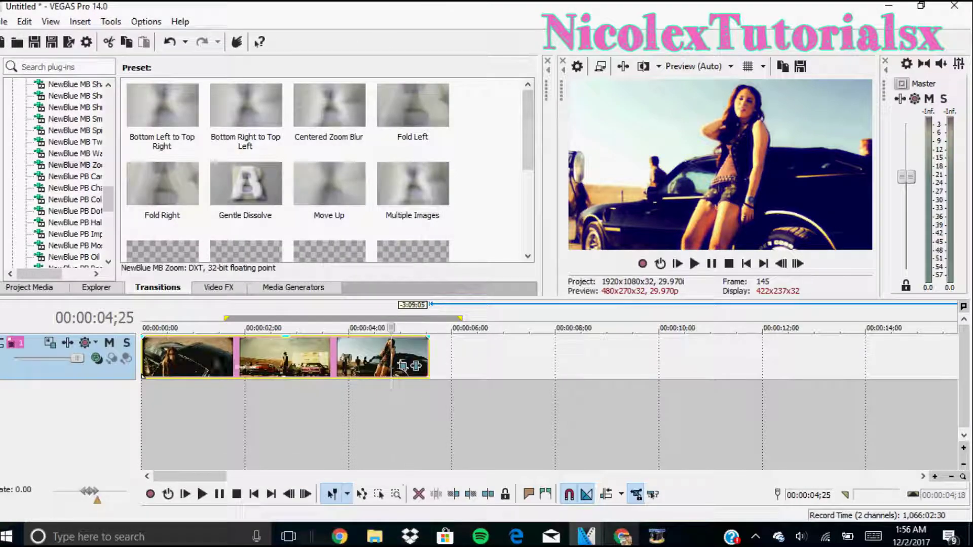
# Remove the existing transitions at both joins between the three clips on the timeline.
pyautogui.click(237, 360)
pyautogui.rightClick(238, 360)
pyautogui.click(261, 277)
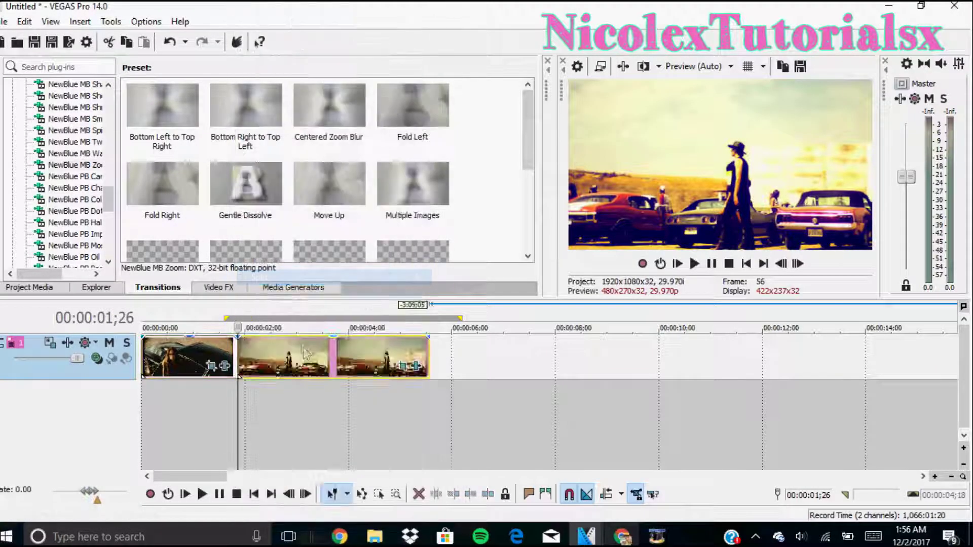
pyautogui.click(332, 358)
pyautogui.rightClick(332, 358)
pyautogui.click(389, 277)
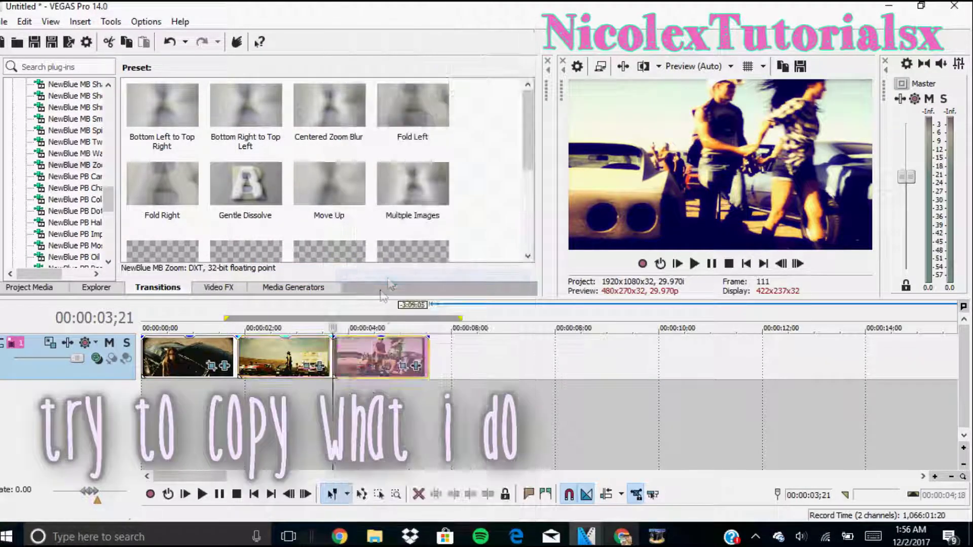
# Move the second and third clips earlier so each overlaps the preceding clip by about 13 frames.
pyautogui.moveTo(386, 357); pyautogui.dragTo(366, 358)
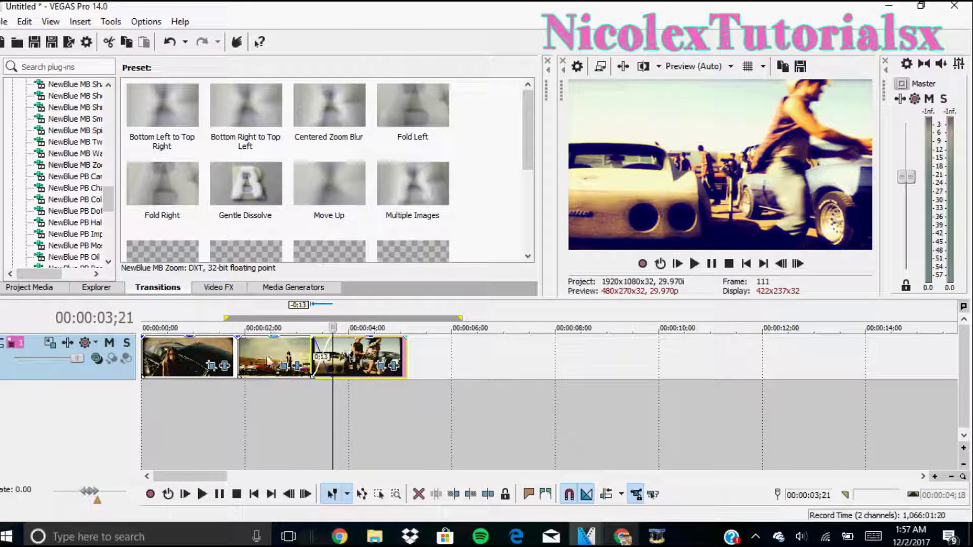
pyautogui.moveTo(268, 361); pyautogui.dragTo(244, 360)
pyautogui.moveTo(330, 357); pyautogui.dragTo(319, 355)
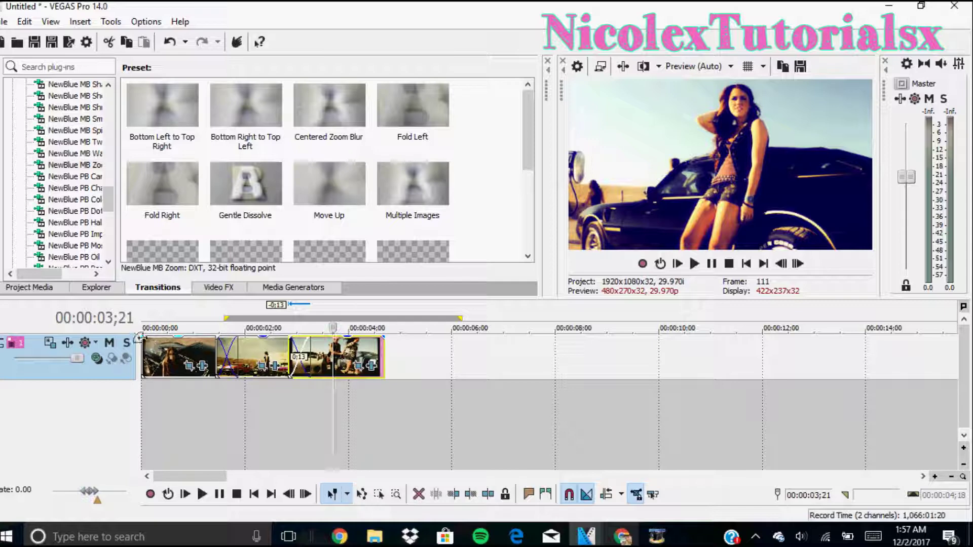
pyautogui.click(151, 358)
pyautogui.click(378, 350)
# Apply the Zoom transition's "Zoom In, Center" preset to the start of the first clip.
pyautogui.moveTo(109, 203); pyautogui.dragTo(116, 282)
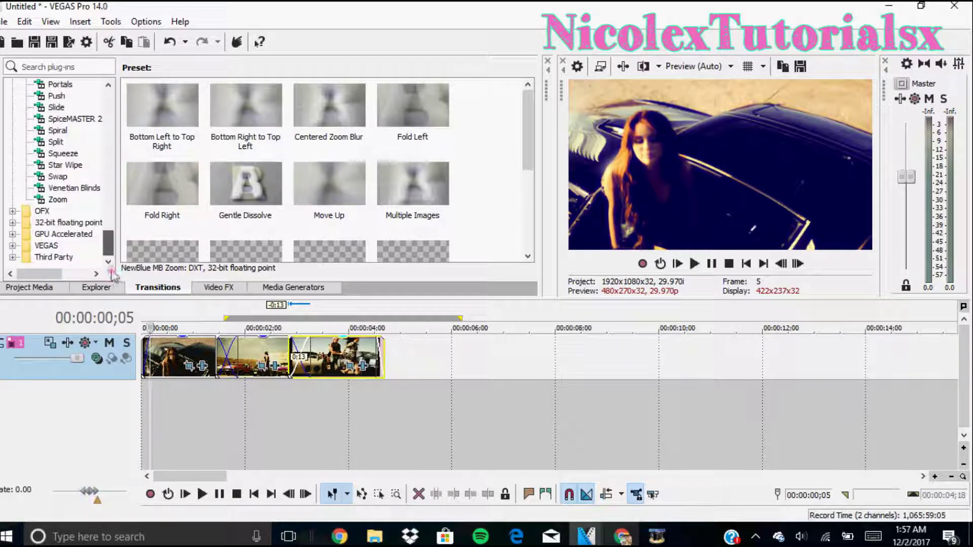
pyautogui.click(58, 200)
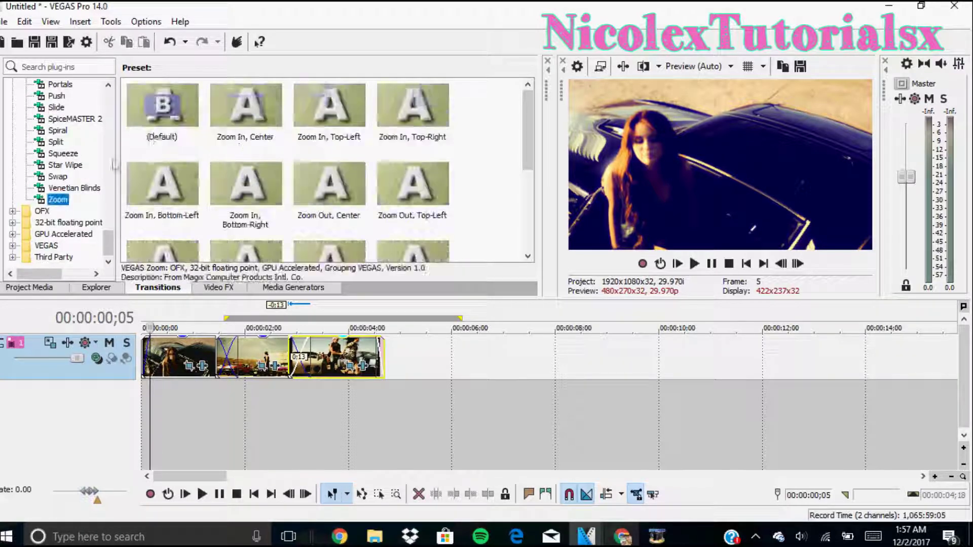
pyautogui.moveTo(246, 105); pyautogui.dragTo(147, 359)
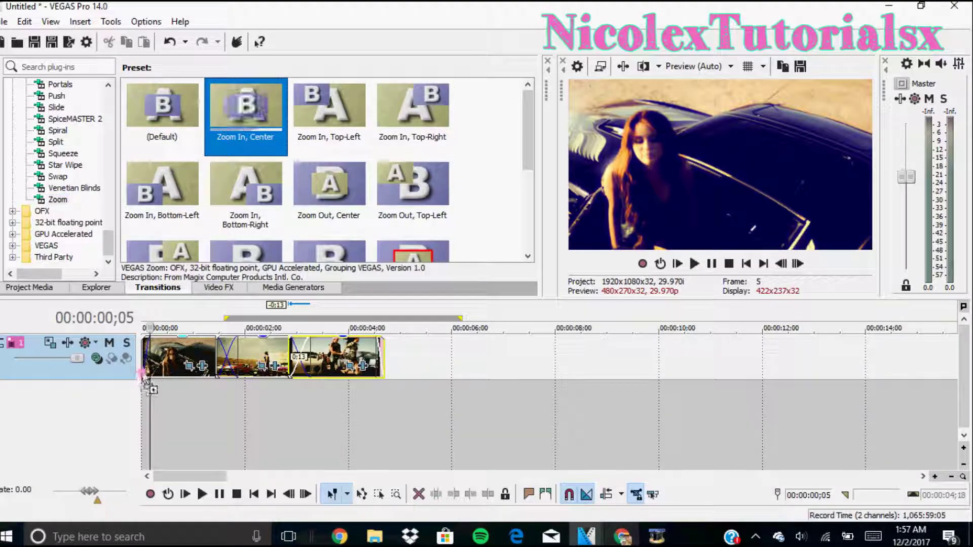
pyautogui.click(429, 11)
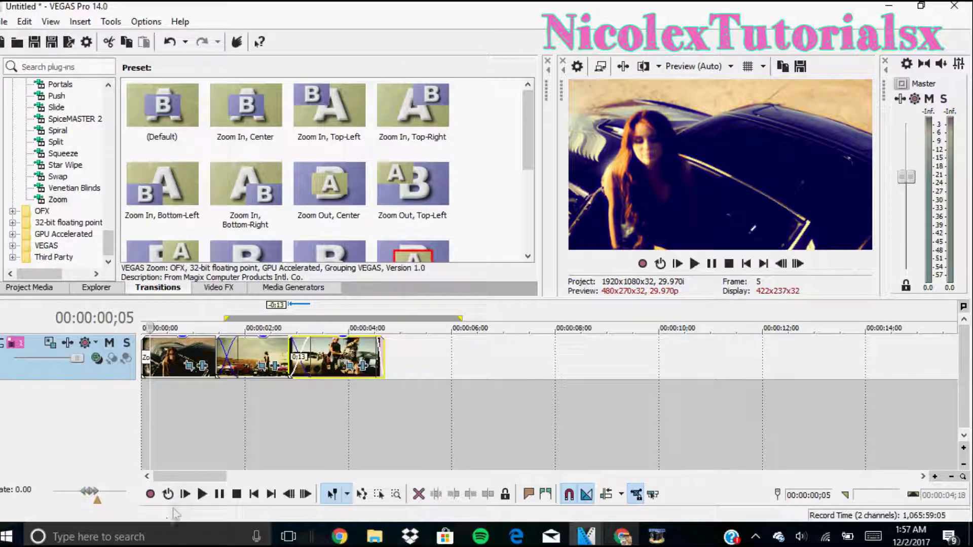
# Preview the opening clips and lengthen the Zoom transition at the start of the first clip.
pyautogui.click(185, 495)
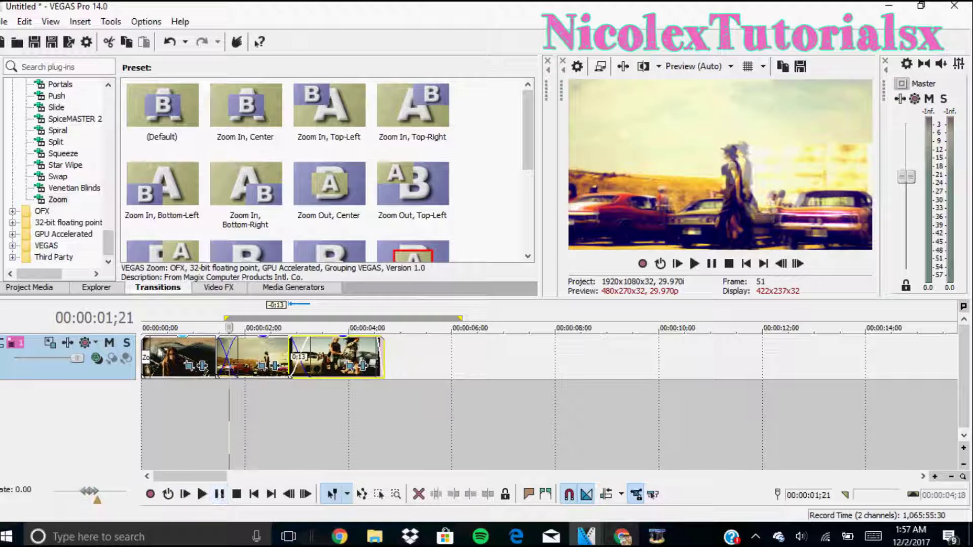
pyautogui.click(157, 366)
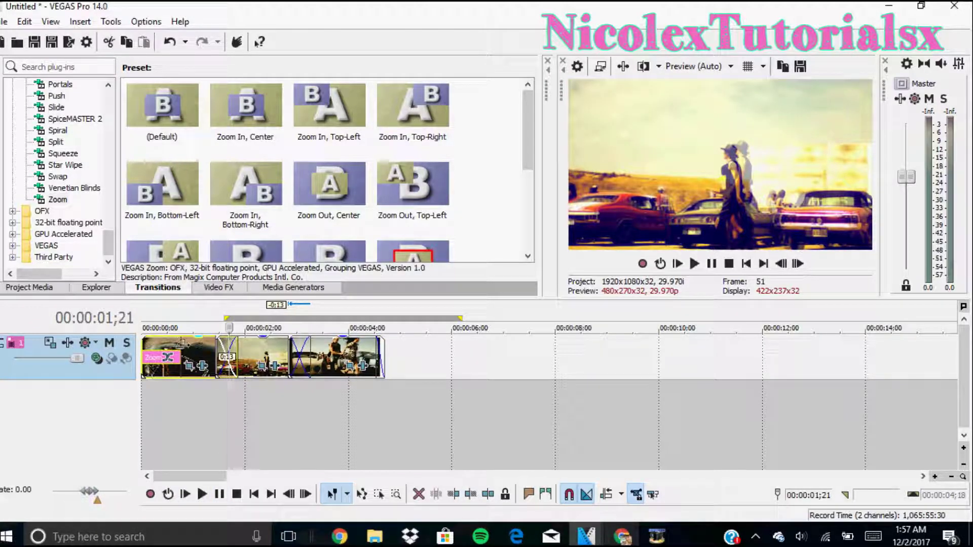
pyautogui.click(188, 353)
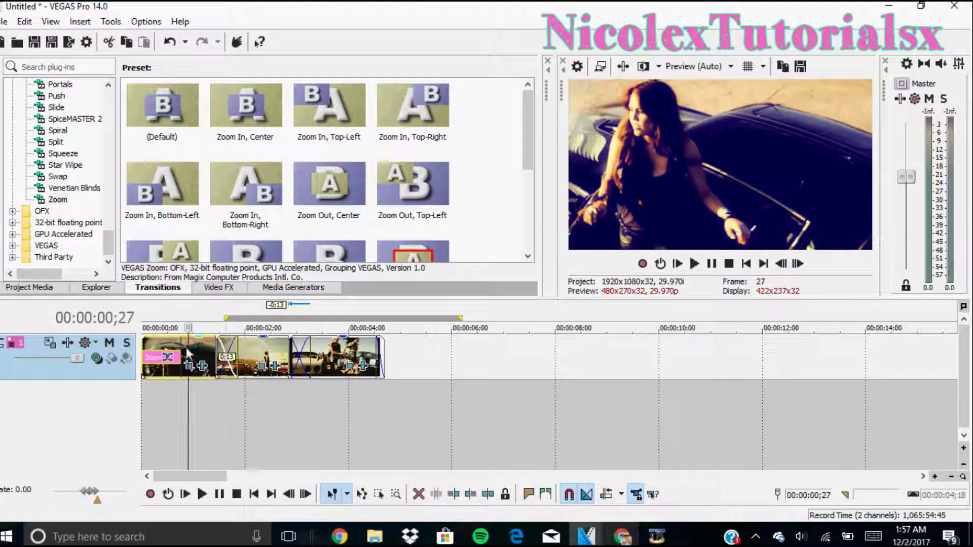
# Insert an empty video track above the clips and play the opening 00:00:01;01 as a time selection.
pyautogui.rightClick(205, 431)
pyautogui.click(243, 465)
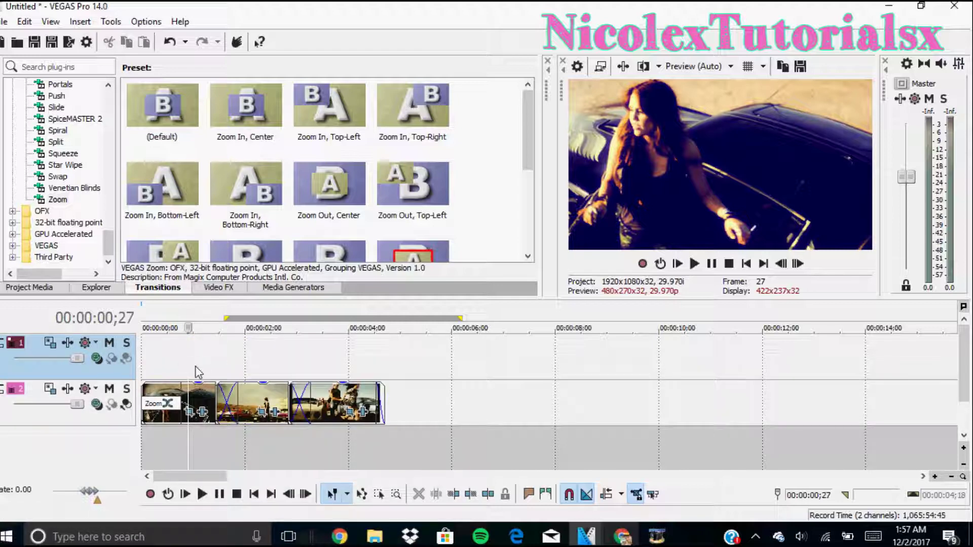
pyautogui.moveTo(194, 373); pyautogui.dragTo(143, 372)
pyautogui.click(192, 494)
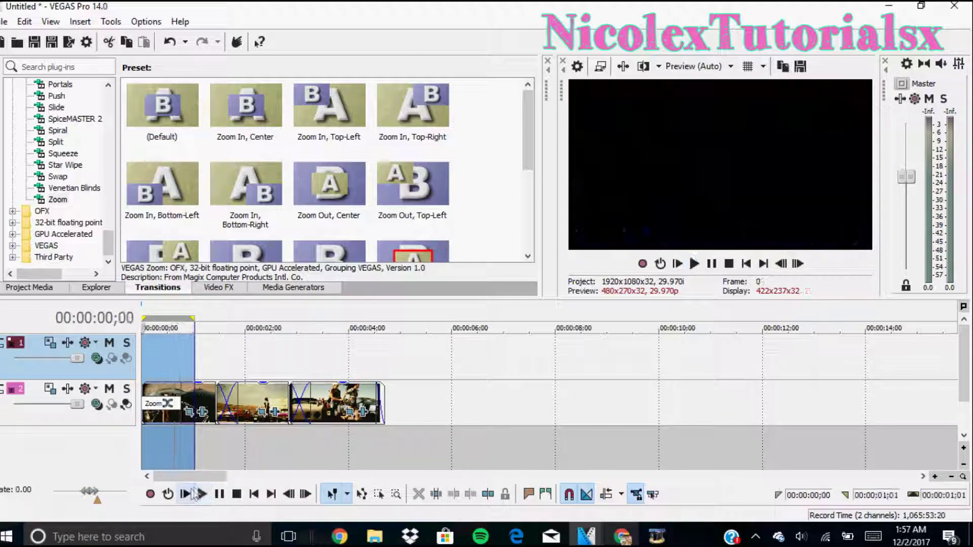
pyautogui.click(209, 346)
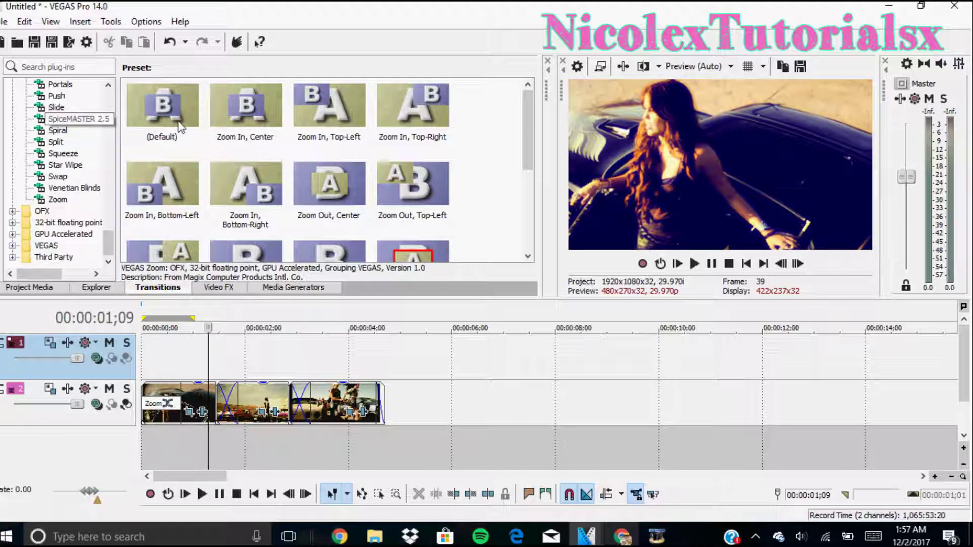
# Apply the SpiceMASTER 2.5 preset "Apply this to access ALL presets" between the first and second clips and open its editor.
pyautogui.click(71, 118)
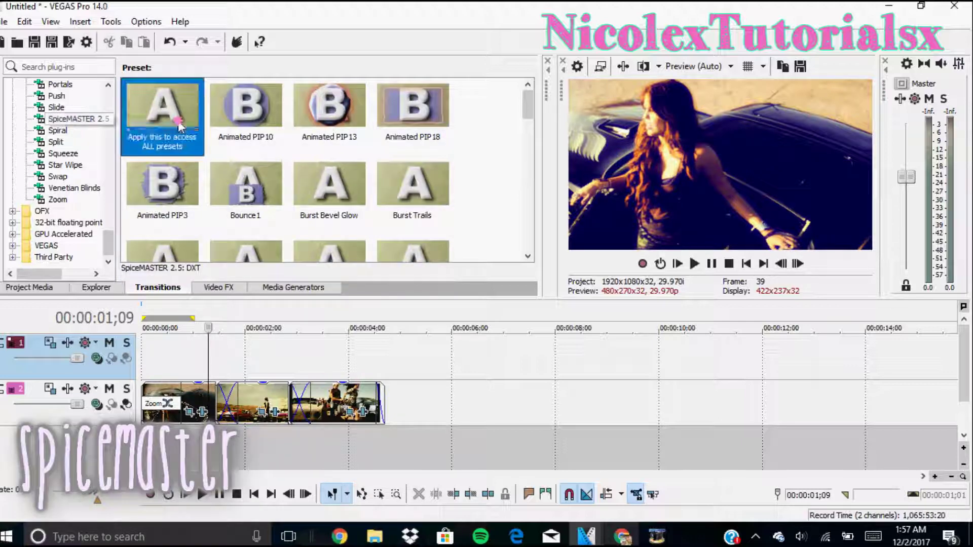
pyautogui.moveTo(162, 116); pyautogui.dragTo(227, 403)
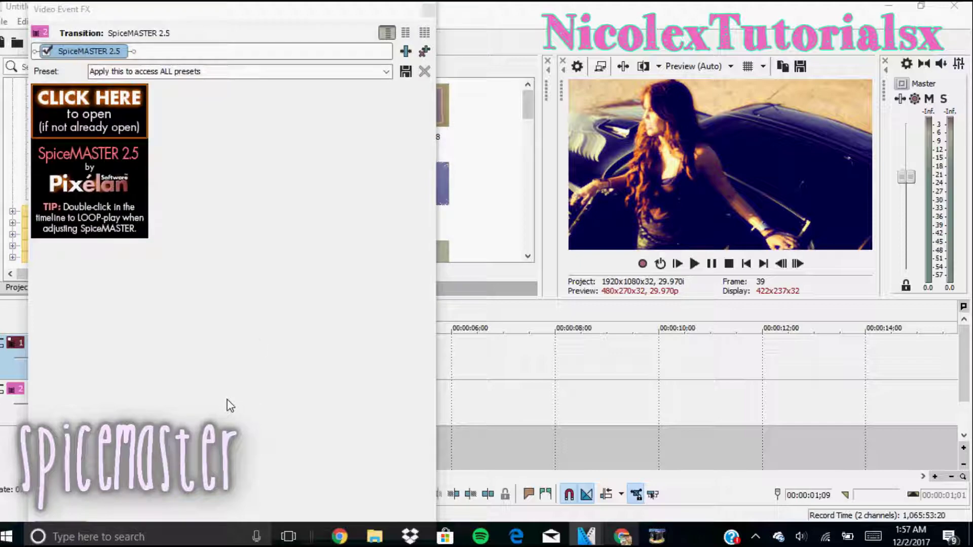
pyautogui.click(117, 121)
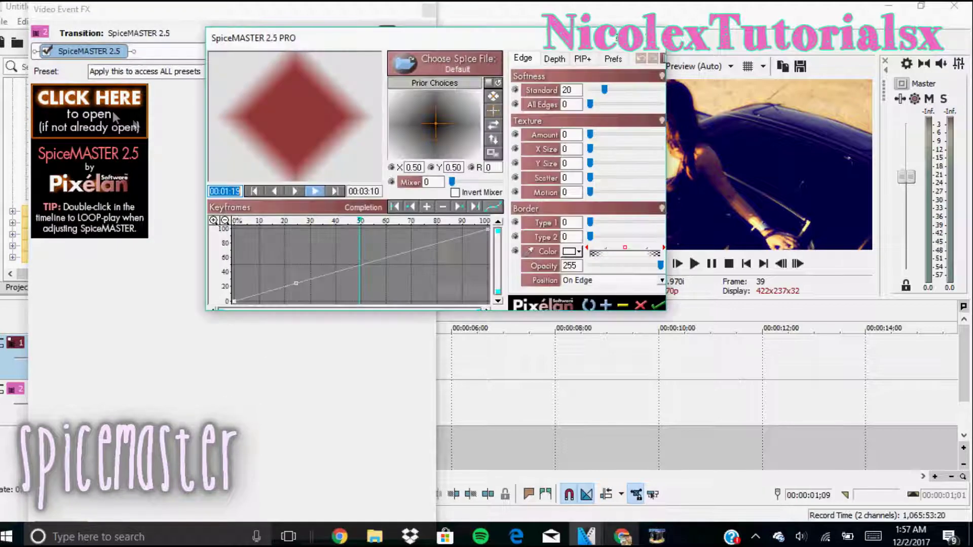
# Assign the FoldOut2 spice file from the Videogami folder to the transition and accept the settings.
pyautogui.click(449, 66)
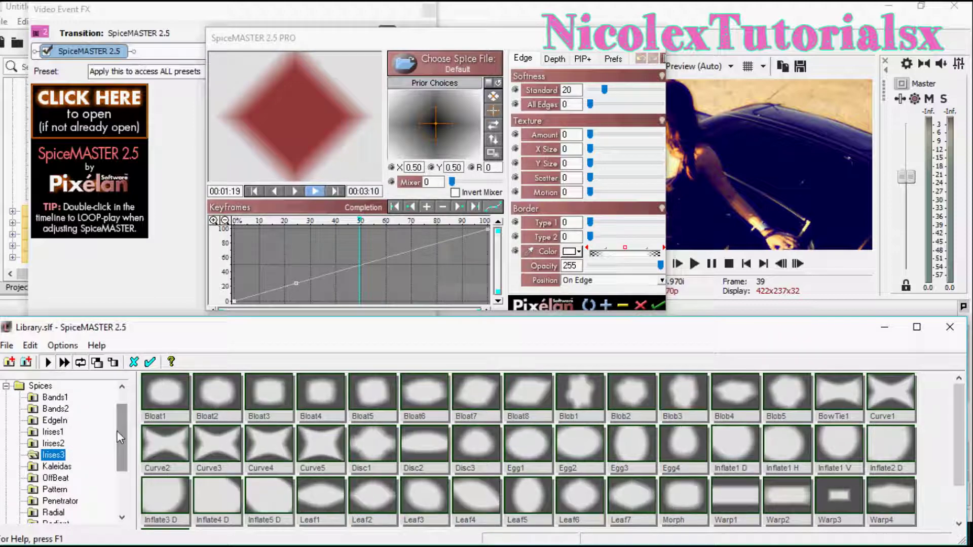
pyautogui.moveTo(119, 430); pyautogui.dragTo(125, 475)
pyautogui.click(53, 466)
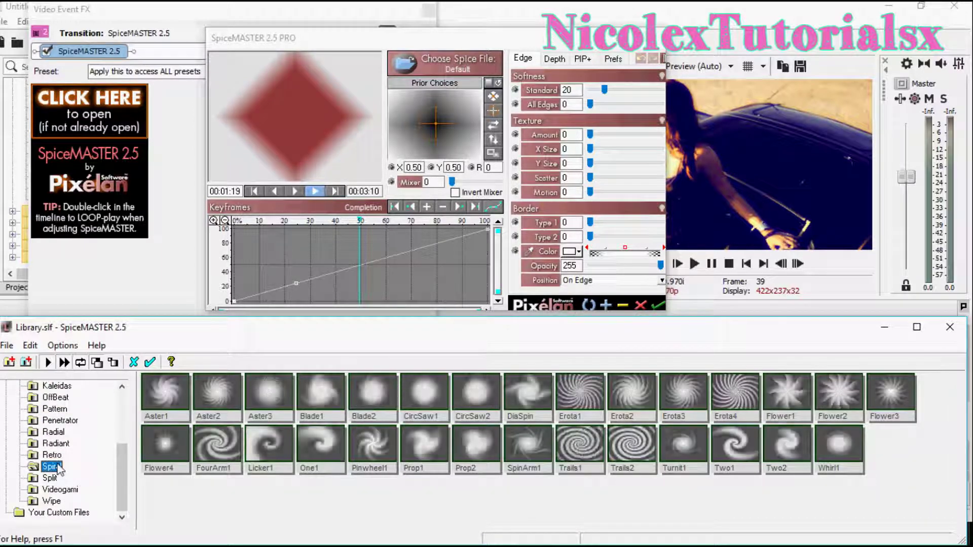
pyautogui.click(60, 489)
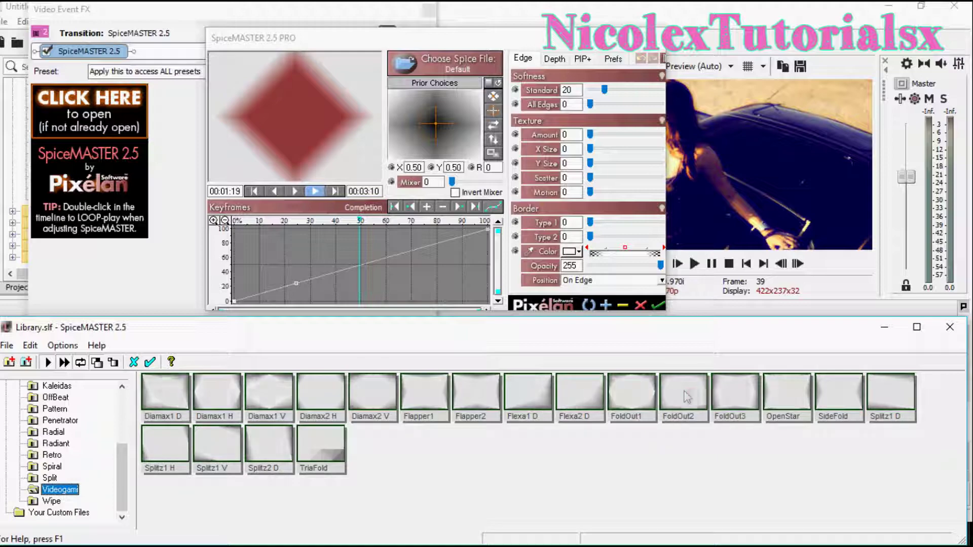
pyautogui.click(685, 396)
pyautogui.click(150, 362)
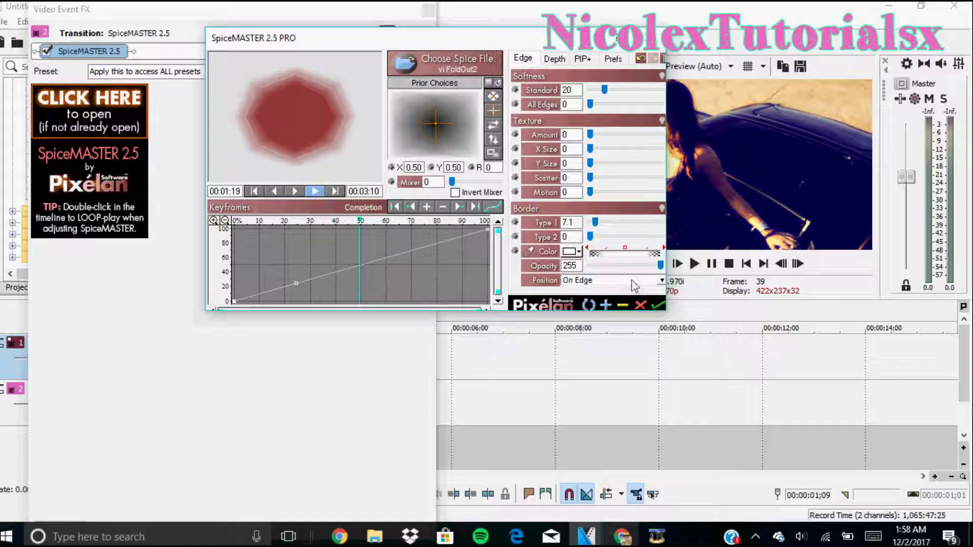
pyautogui.click(657, 306)
pyautogui.click(429, 9)
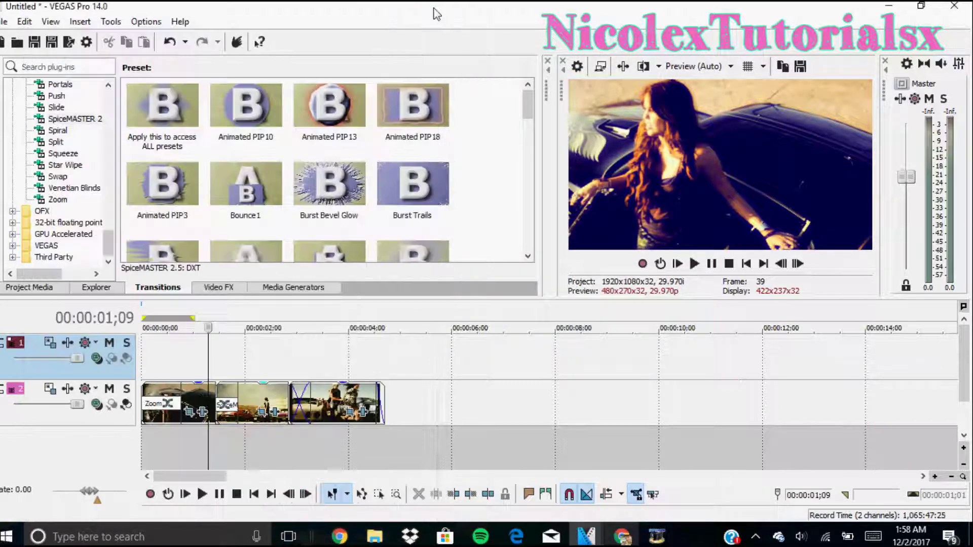
# Preview the SpiceMASTER transition and extend the first clip by 17 frames to lengthen its overlap with the second clip.
pyautogui.press('space')
pyautogui.press('space')
pyautogui.click(213, 498)
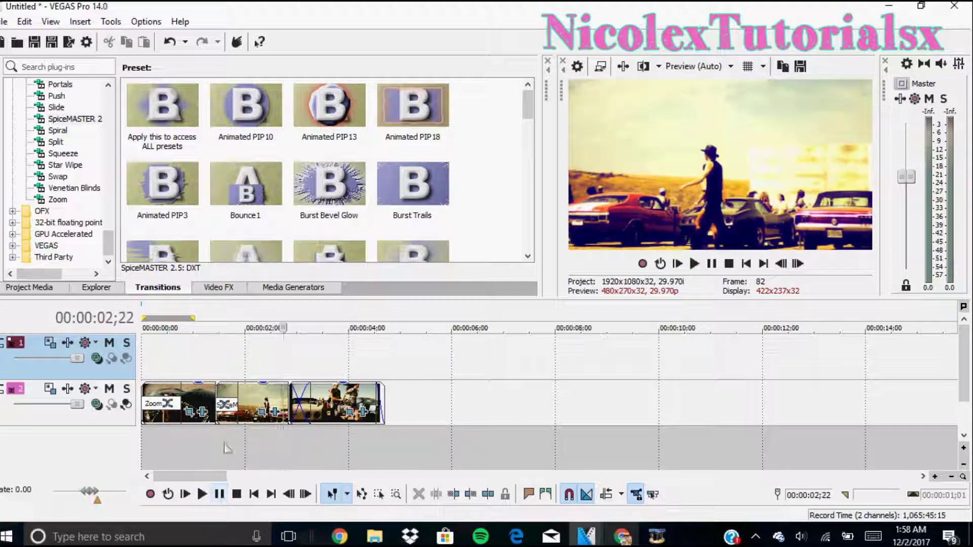
pyautogui.click(195, 382)
pyautogui.click(225, 498)
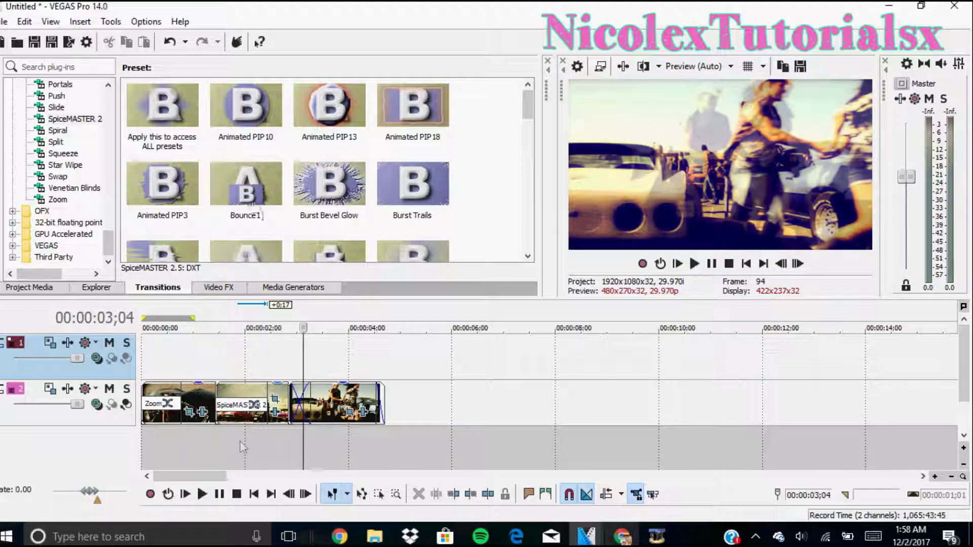
pyautogui.click(247, 398)
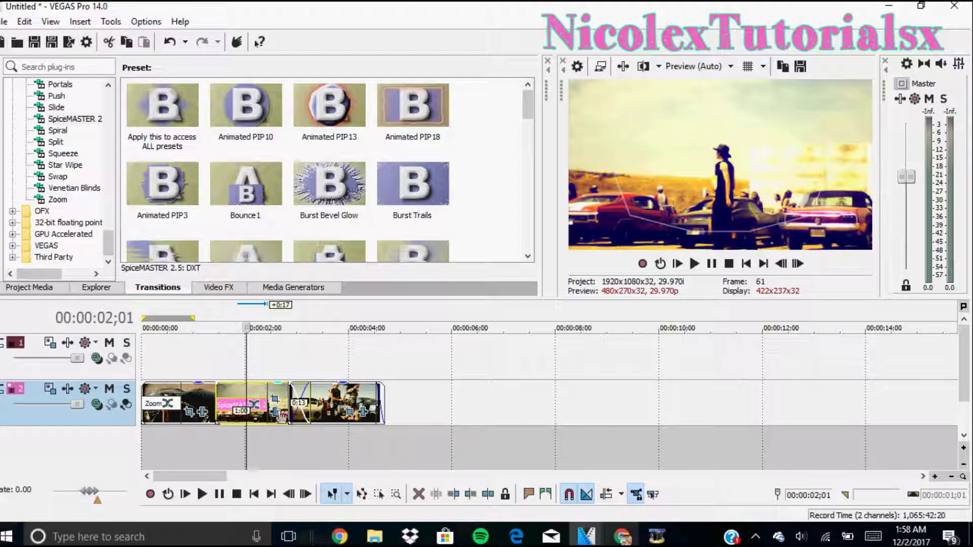
# Reopen the SpiceMASTER editor for the transition between the first two clips and play its preview.
pyautogui.click(278, 415)
pyautogui.click(429, 10)
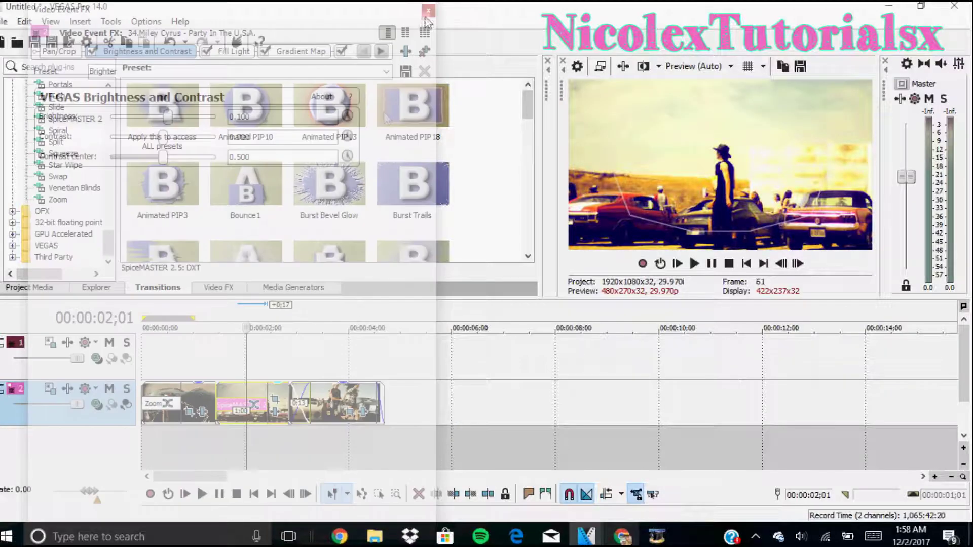
pyautogui.click(259, 397)
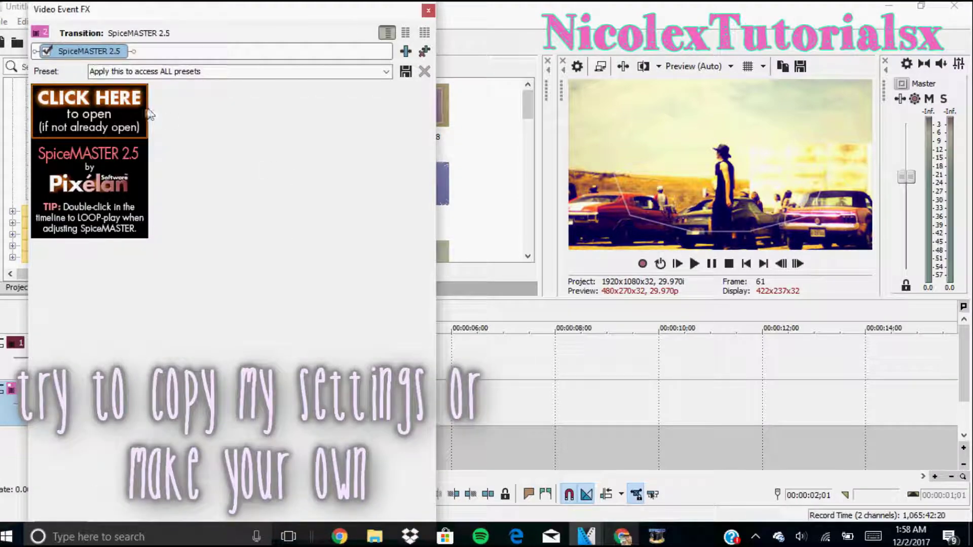
pyautogui.click(123, 106)
pyautogui.moveTo(394, 36); pyautogui.dragTo(197, 32)
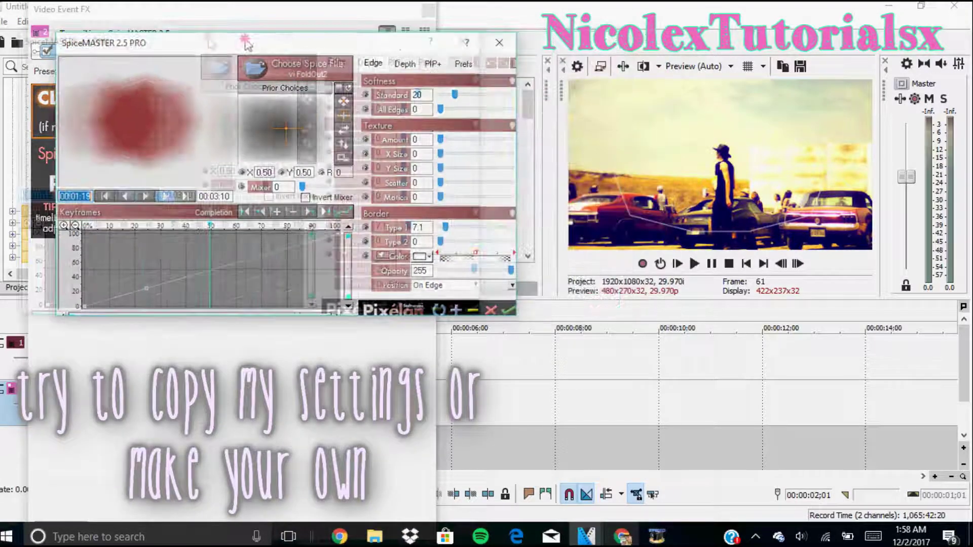
pyautogui.click(97, 187)
pyautogui.click(117, 187)
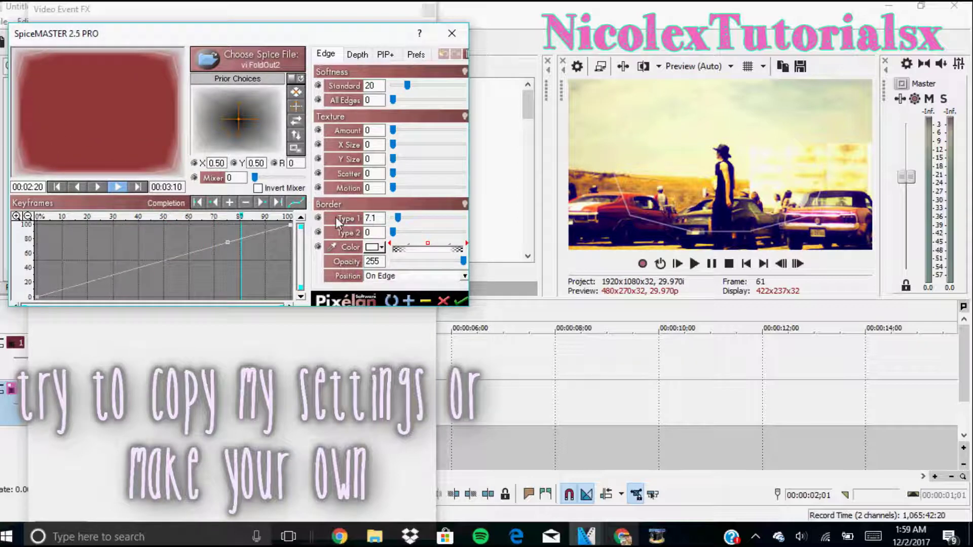
# Set the transition's border color to magenta and bend the keyframe completion curve below its straight line, previewing the motion.
pyautogui.click(382, 247)
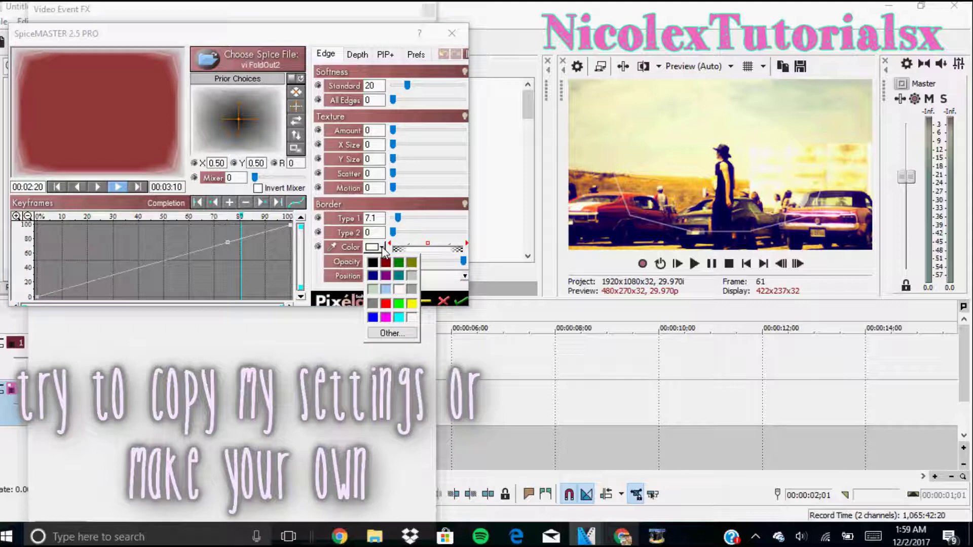
pyautogui.click(385, 317)
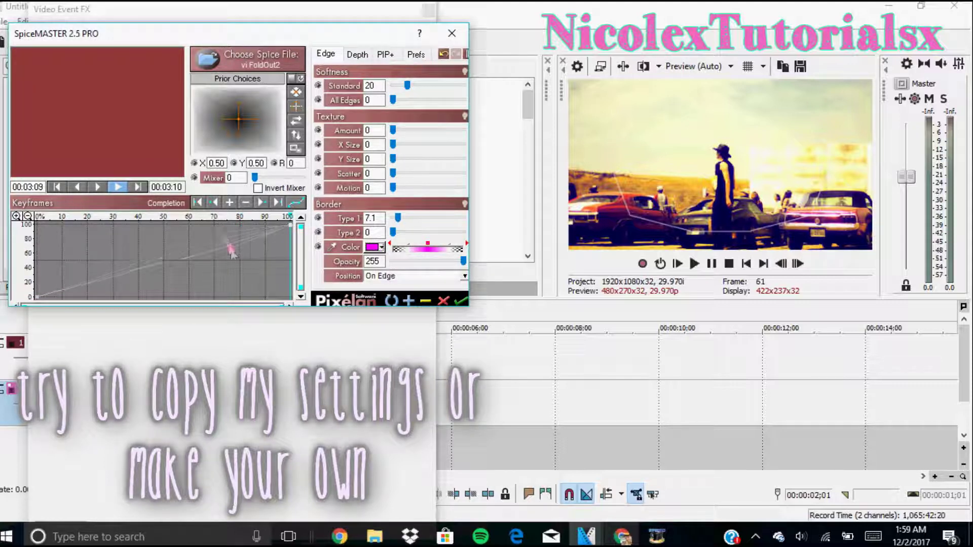
pyautogui.click(119, 188)
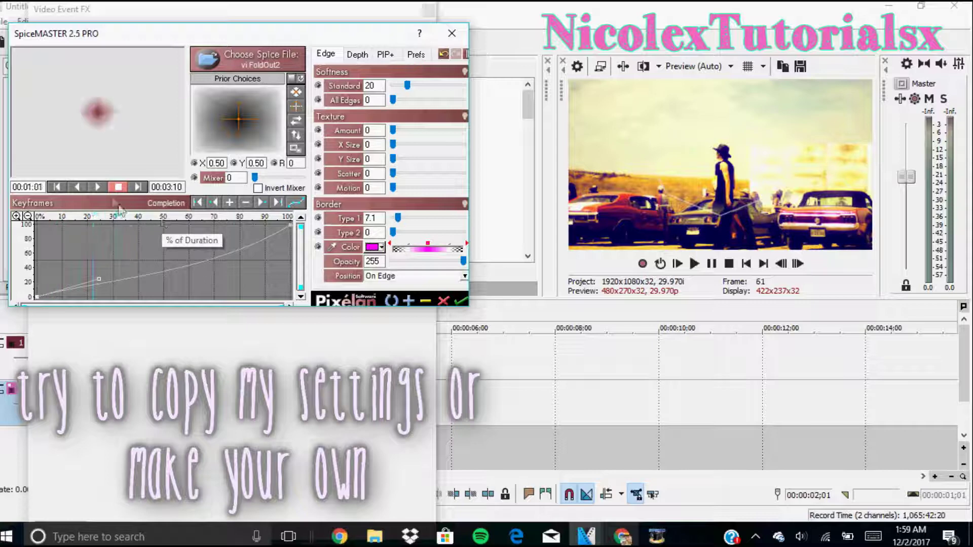
pyautogui.click(118, 187)
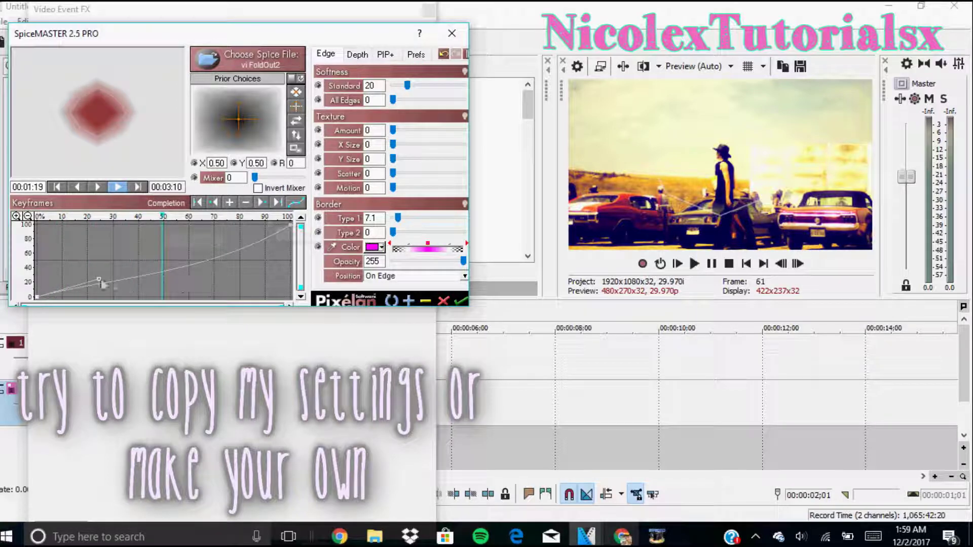
# Bend the early part of the completion curve above its straight line, preview it, and set the Shadow/Glow style to Border Only.
pyautogui.moveTo(99, 279); pyautogui.dragTo(131, 257)
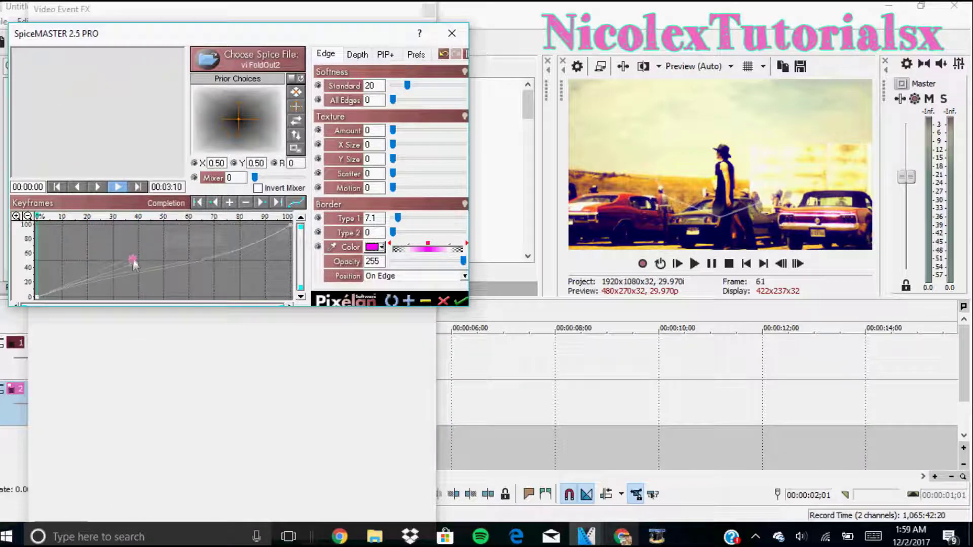
pyautogui.click(119, 189)
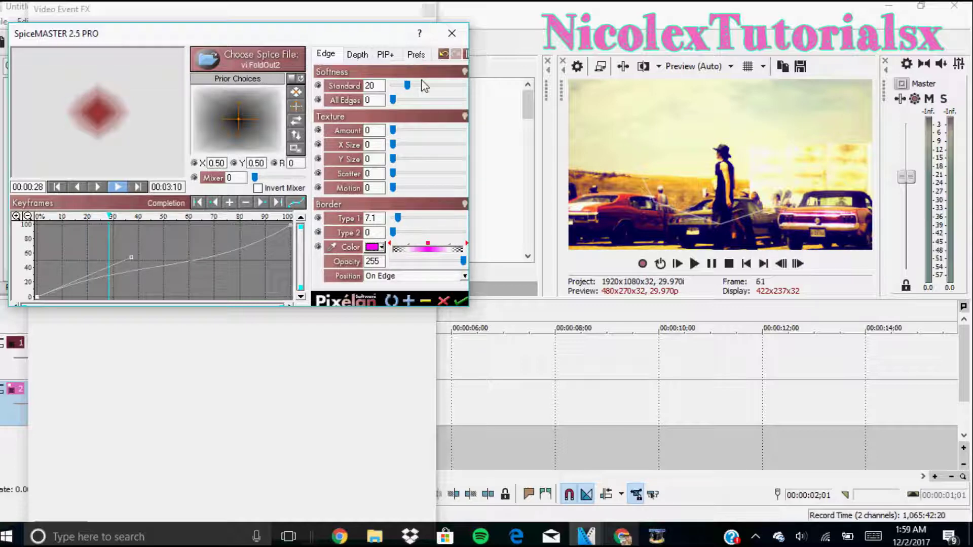
pyautogui.click(358, 54)
pyautogui.click(464, 86)
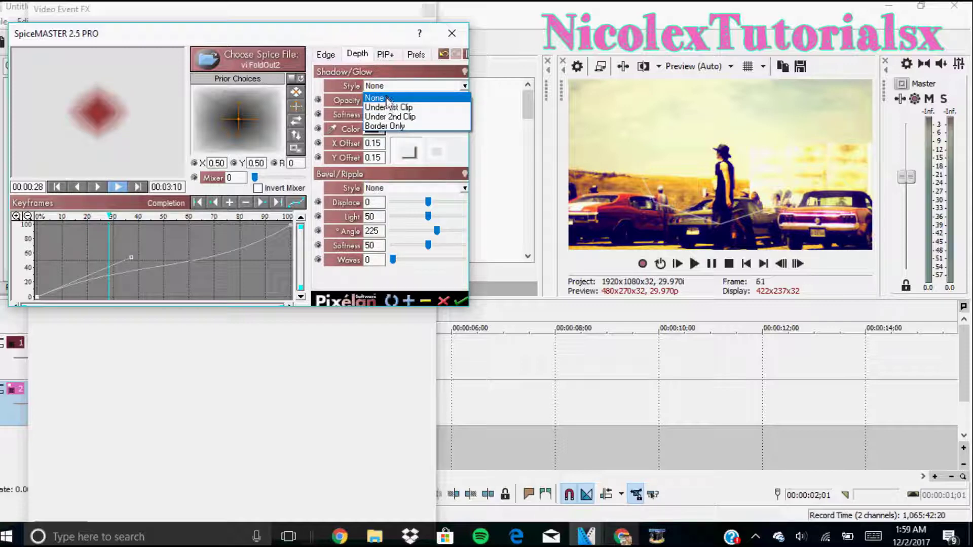
pyautogui.click(390, 127)
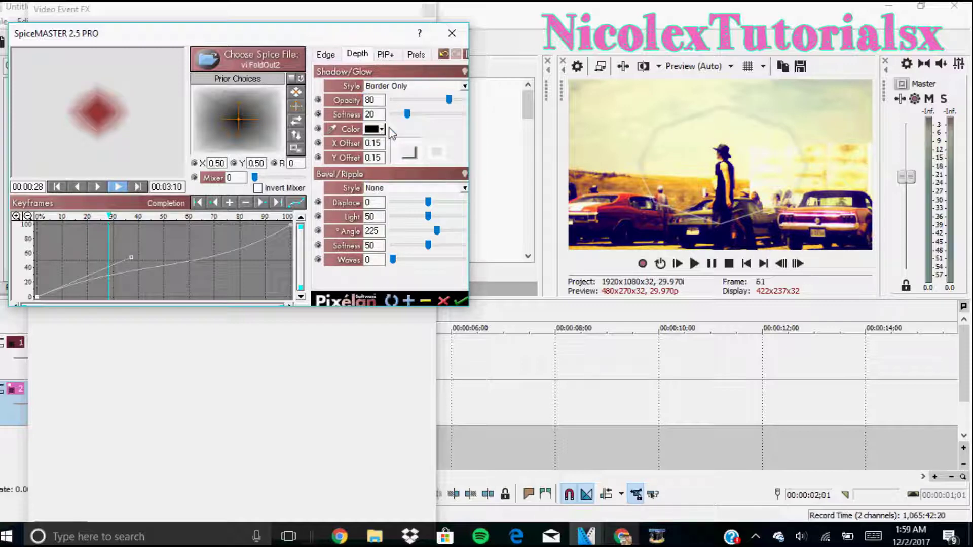
# Try the Inside Edge border position, set it to Outside Edge, and preview the transition.
pyautogui.click(390, 55)
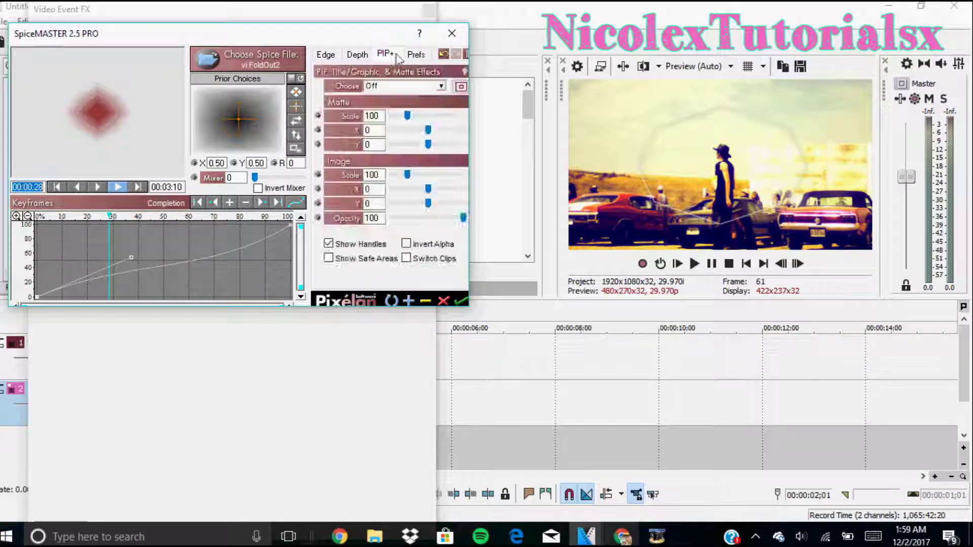
pyautogui.click(415, 55)
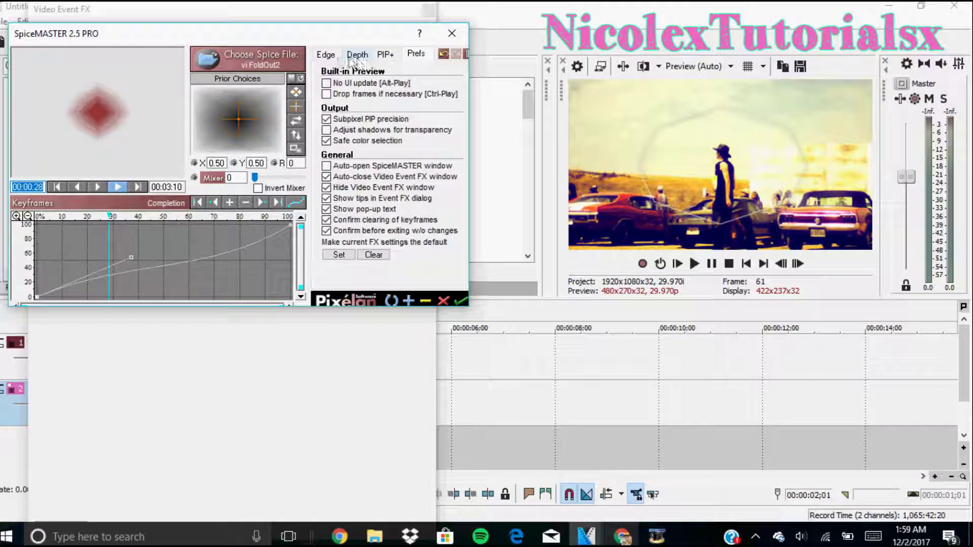
pyautogui.click(326, 54)
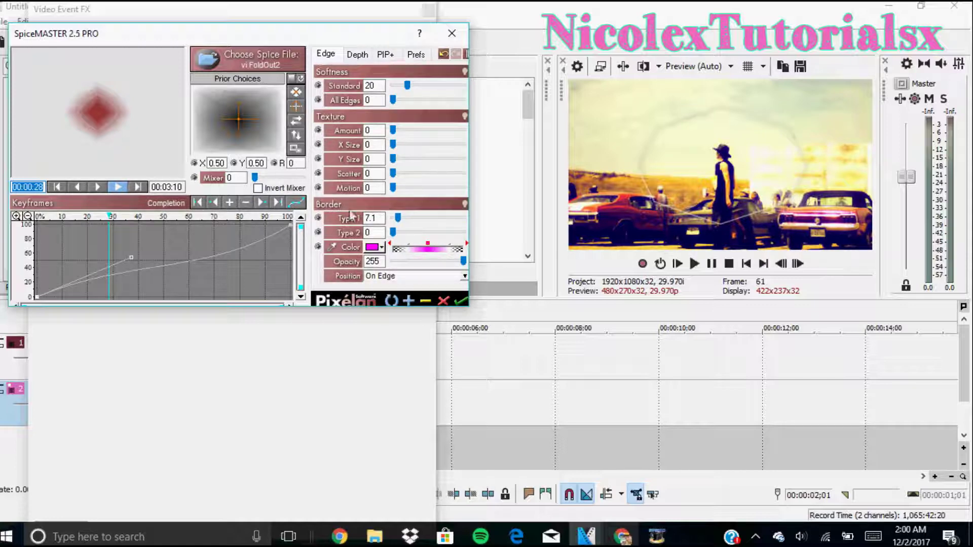
pyautogui.click(464, 276)
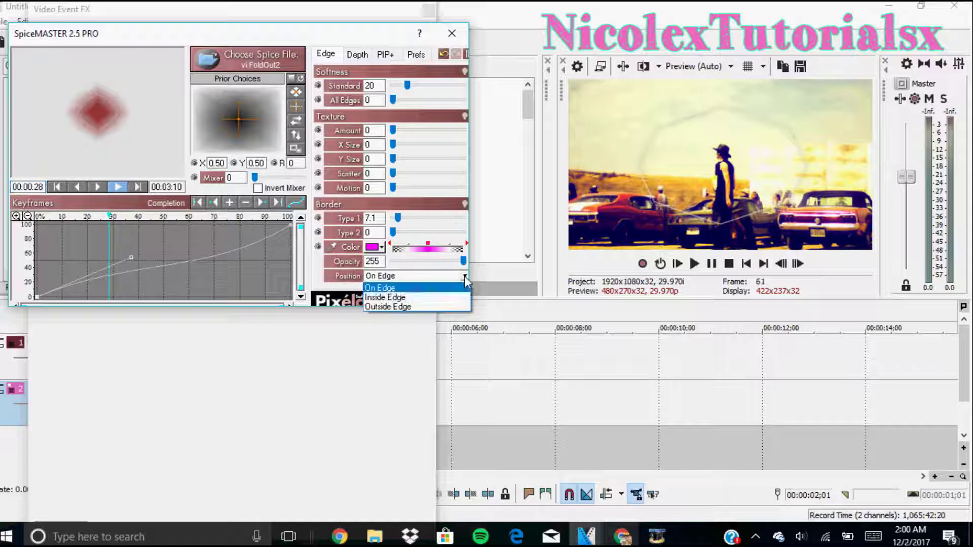
pyautogui.click(444, 298)
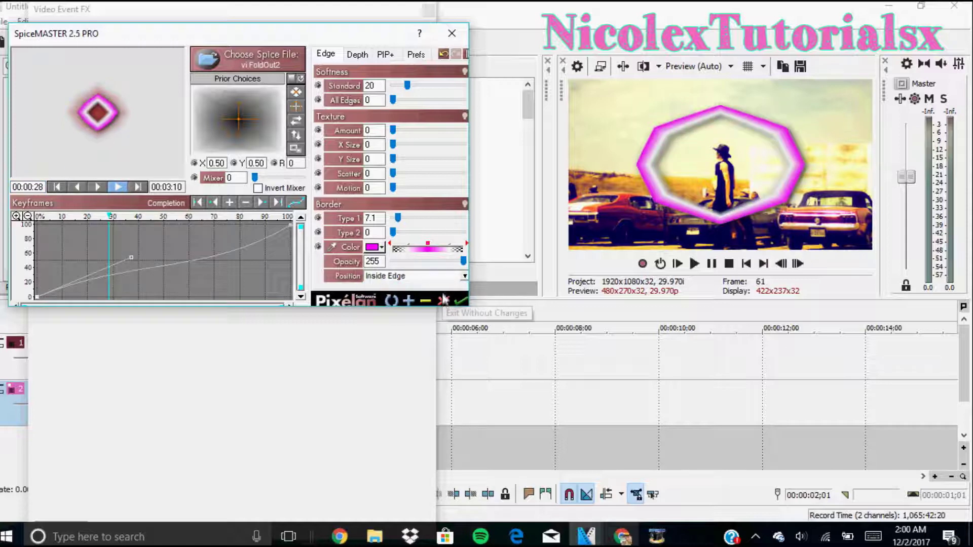
pyautogui.click(465, 275)
pyautogui.click(417, 307)
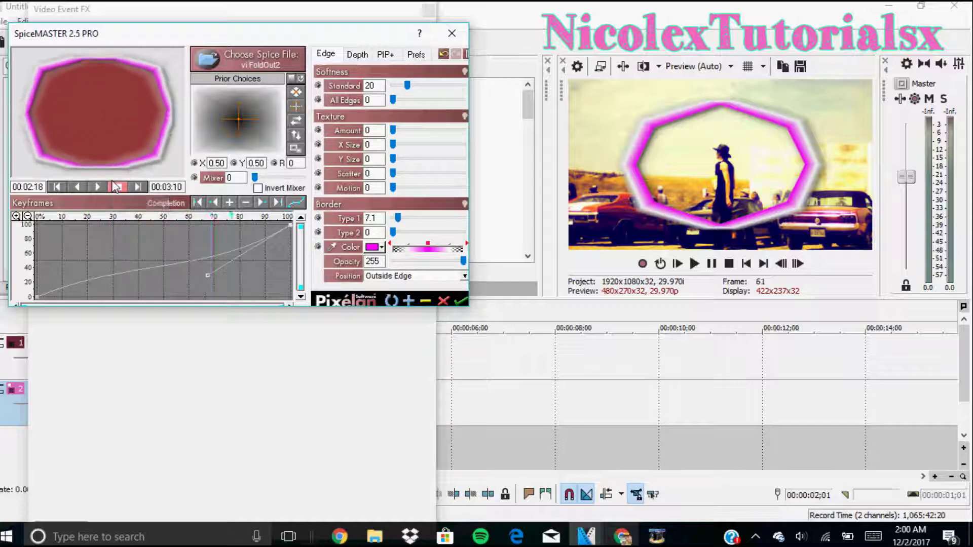
# Accept the SpiceMASTER settings, close the effect window and play back the transition from 00:00:01;13.
pyautogui.click(461, 302)
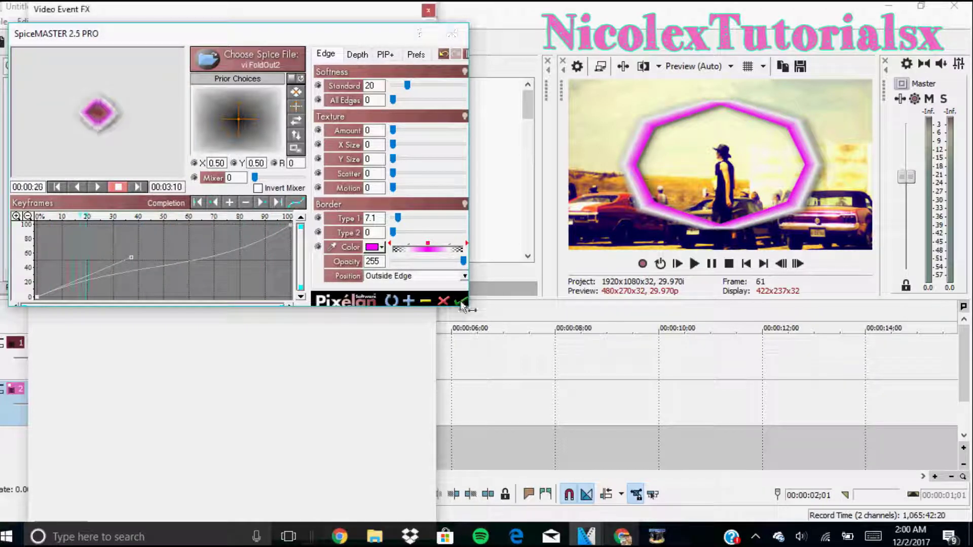
pyautogui.click(427, 9)
pyautogui.click(217, 357)
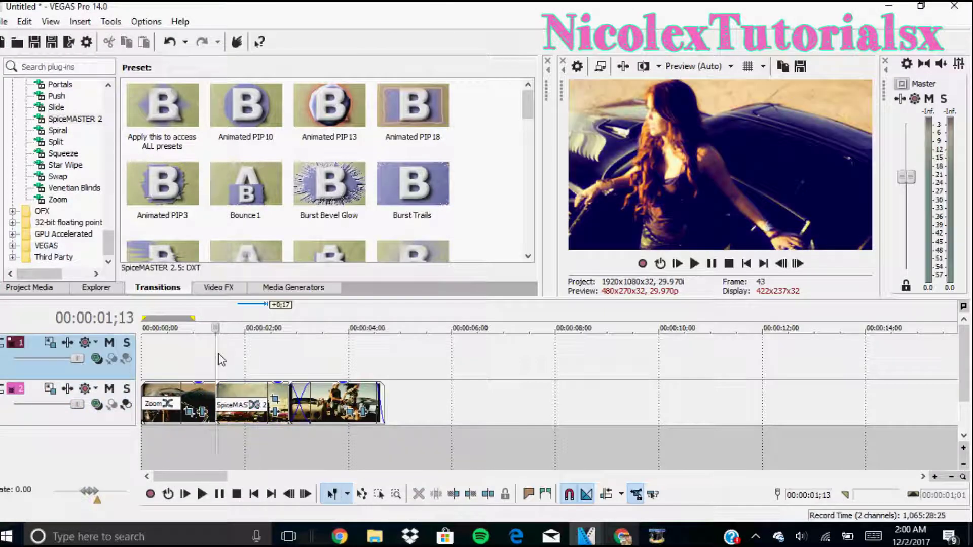
pyautogui.click(201, 494)
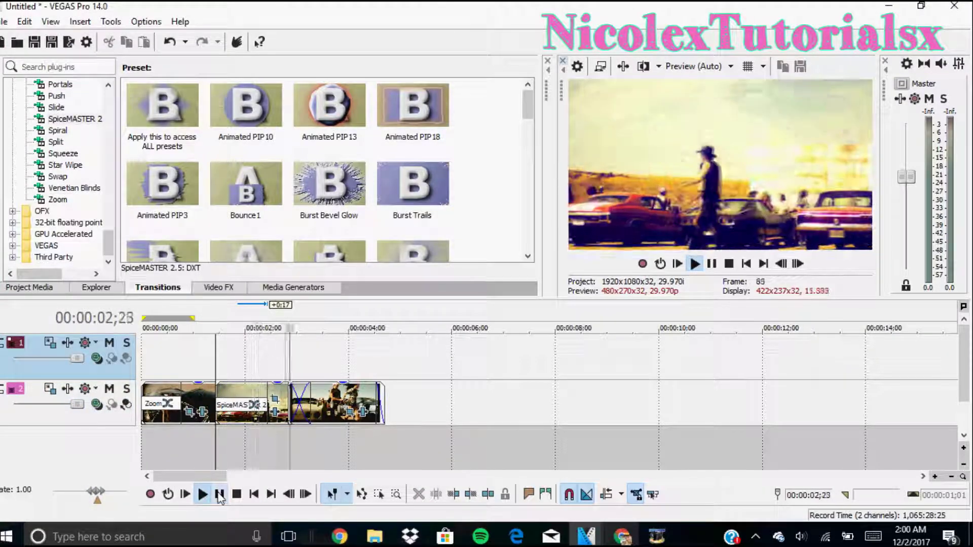
pyautogui.click(219, 494)
# Apply the Gradient Wipe transition's Turbulent Noise preset to the overlap between the second and third clips.
pyautogui.click(288, 398)
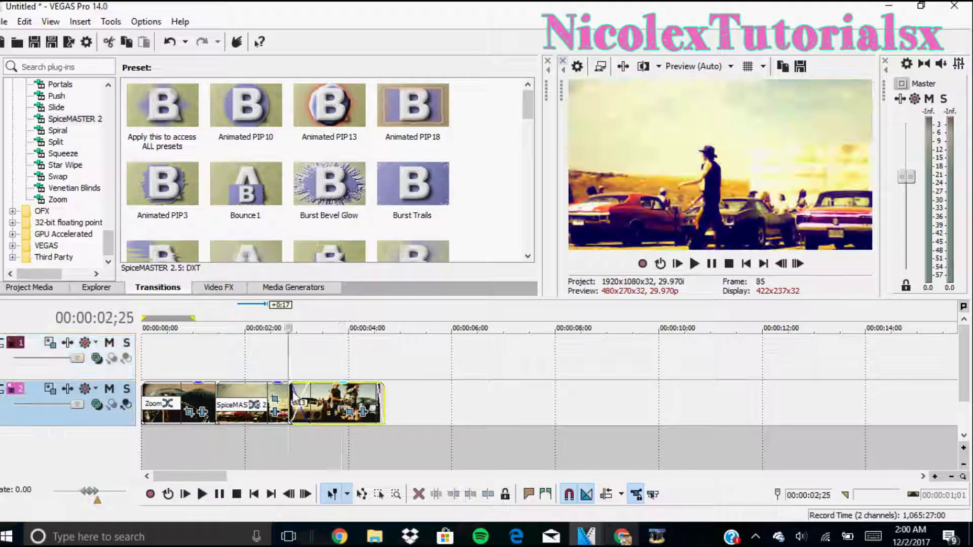
pyautogui.press('Down')
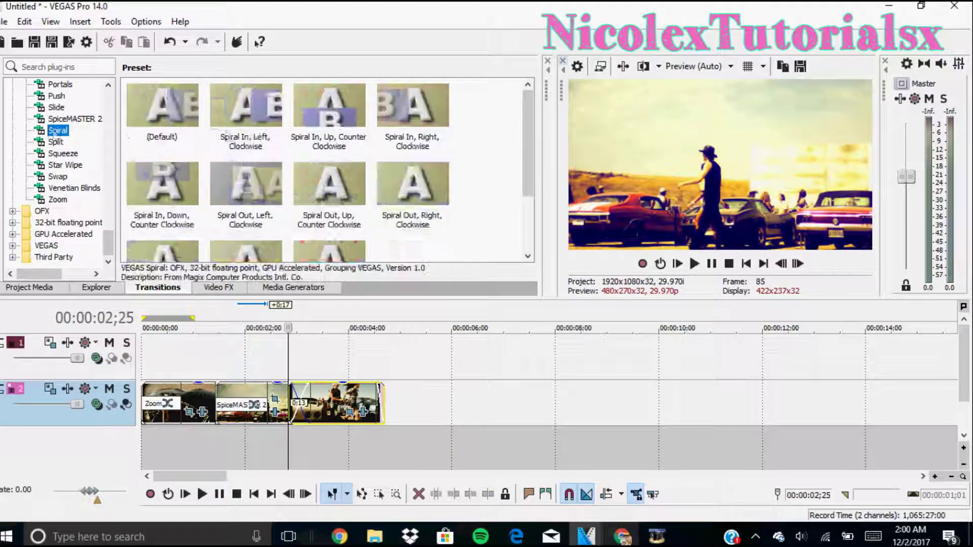
pyautogui.scroll(10, 110, 255)
pyautogui.click(72, 199)
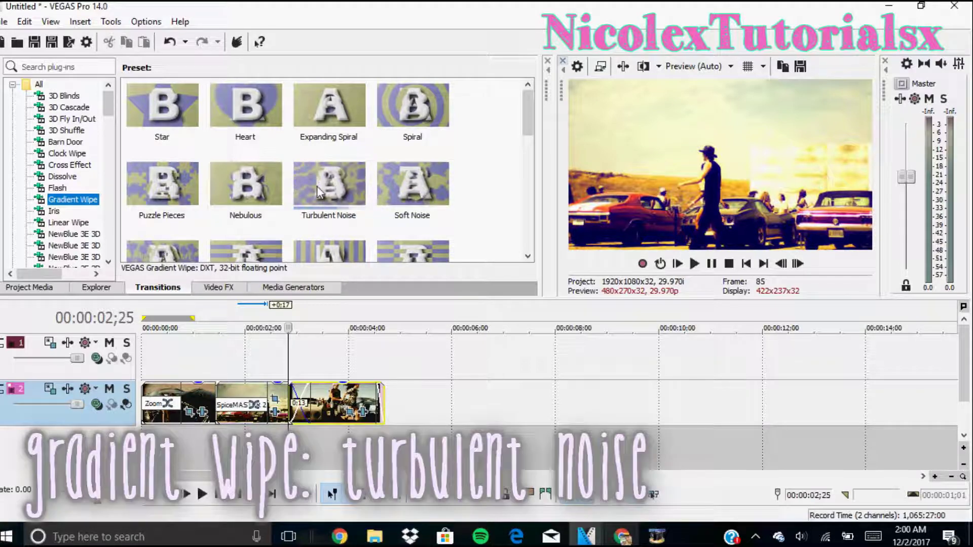
pyautogui.moveTo(328, 198); pyautogui.dragTo(306, 406)
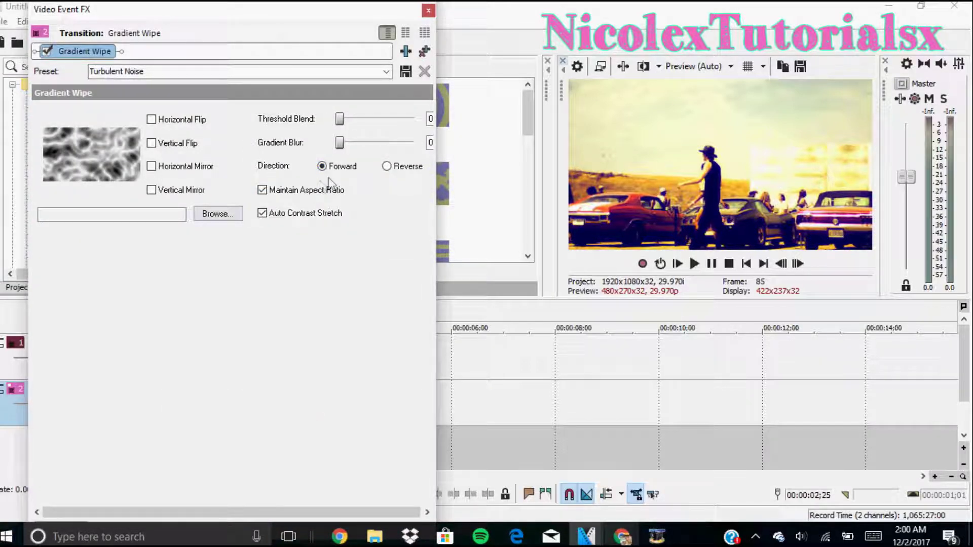
pyautogui.click(429, 10)
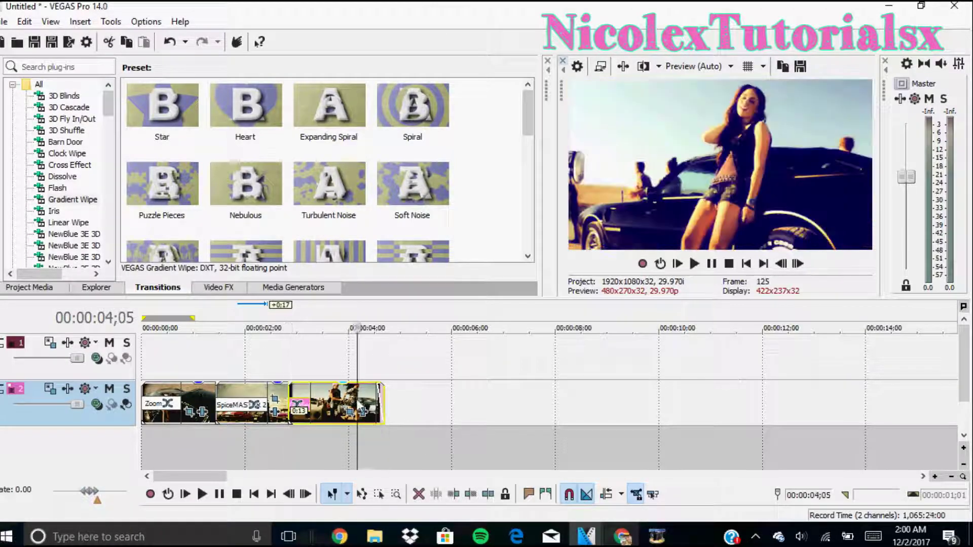
# Apply the 100% Black and White video effect preset to the third clip.
pyautogui.click(219, 287)
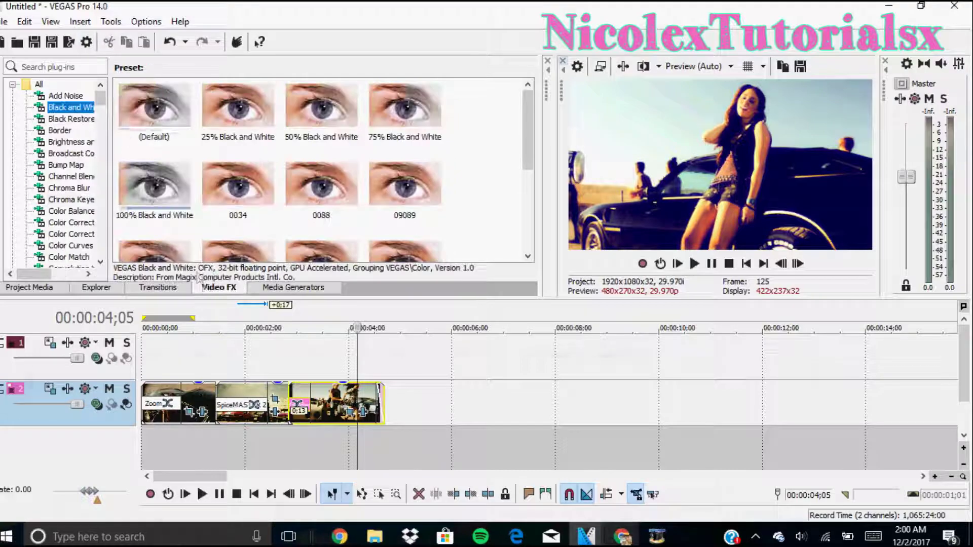
pyautogui.moveTo(154, 195); pyautogui.dragTo(337, 354)
pyautogui.moveTo(290, 421); pyautogui.dragTo(291, 420)
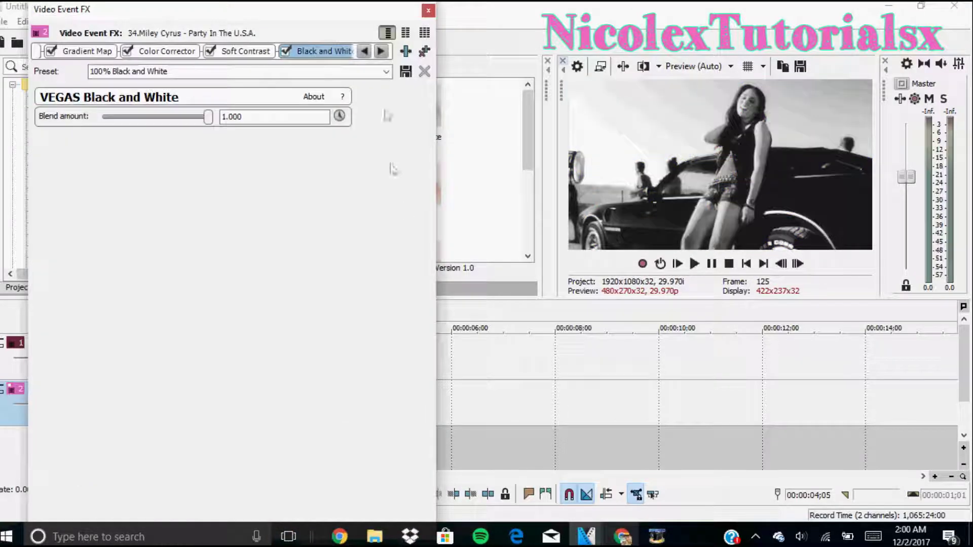
pyautogui.click(428, 11)
# Split the third clip at 00:00:03;24.
pyautogui.click(338, 401)
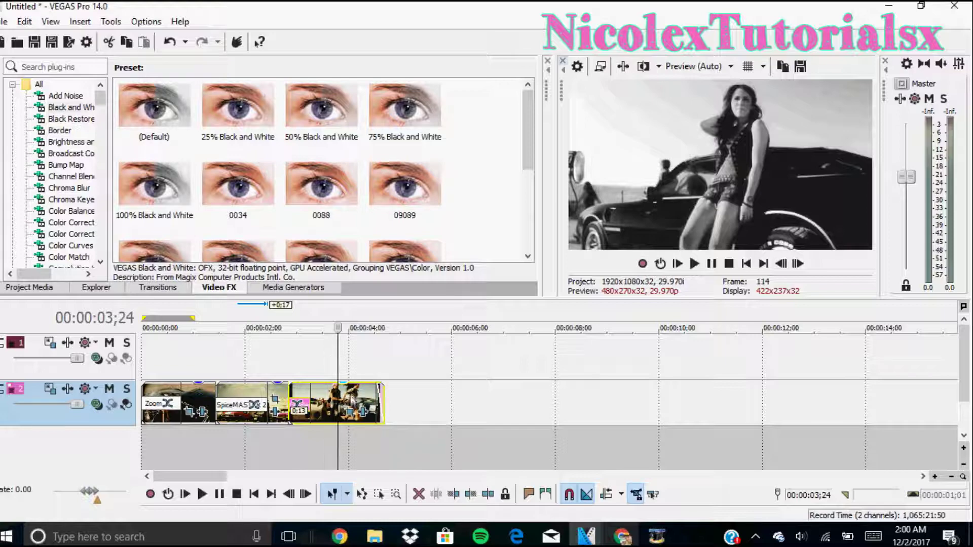
pyautogui.rightClick(339, 401)
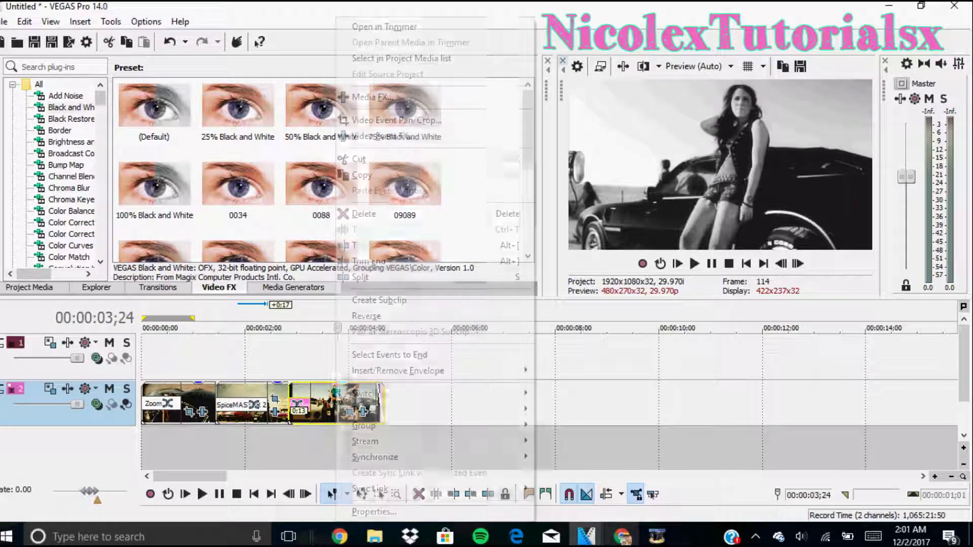
pyautogui.click(365, 276)
# Add the VEGAS Cookie Cutter effect to the last clip segment's effect chain.
pyautogui.click(362, 411)
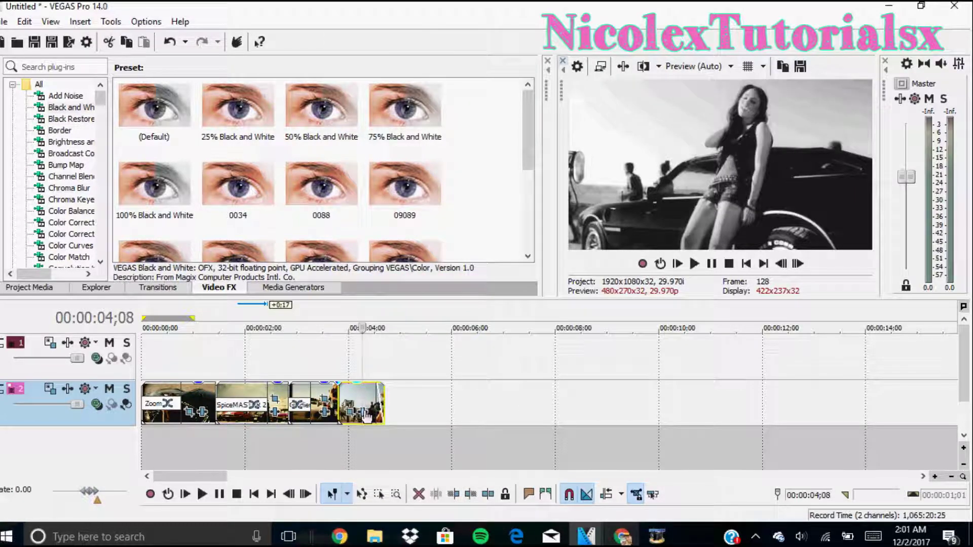
pyautogui.click(406, 51)
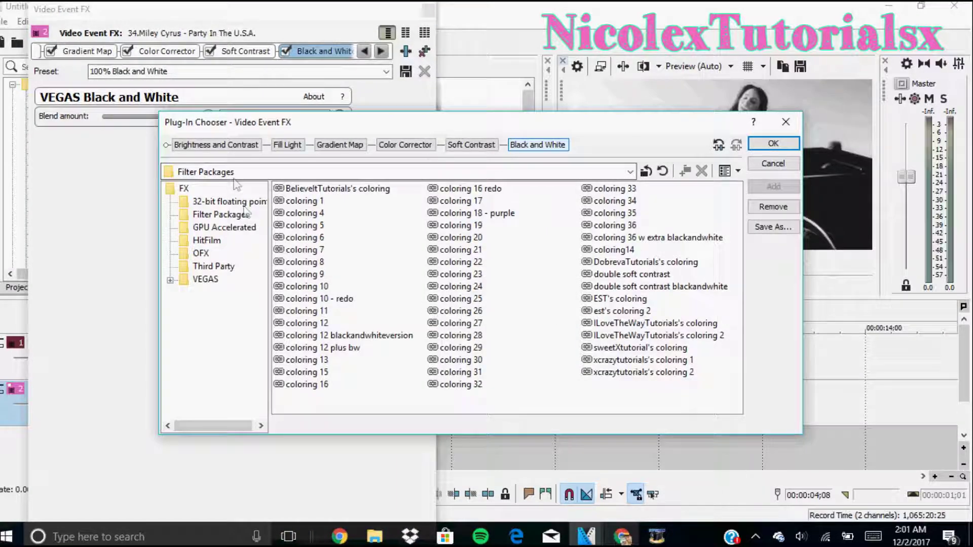
pyautogui.click(205, 278)
pyautogui.click(479, 237)
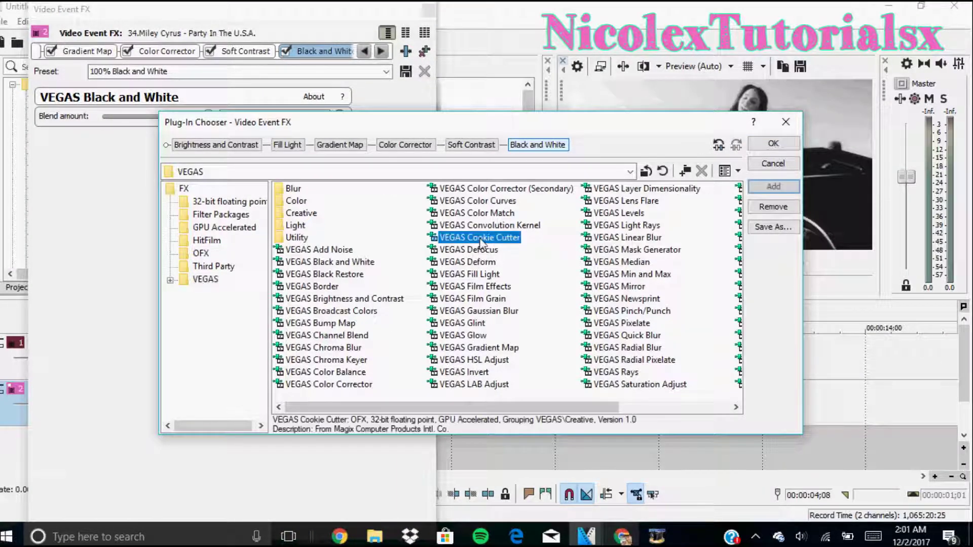
pyautogui.click(773, 186)
pyautogui.click(774, 144)
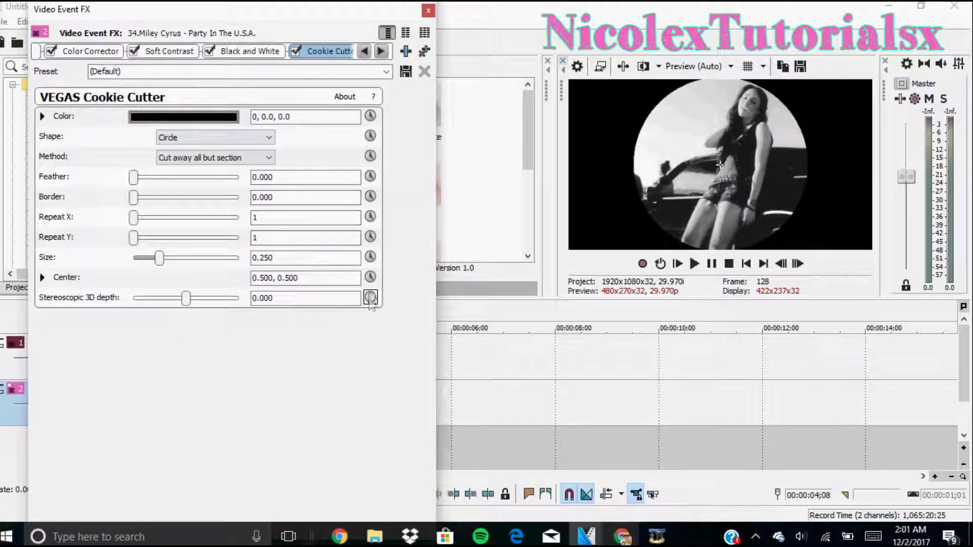
# Animate the Cookie Cutter size with keyframes, growing the circle over frames 6 and 7, shrinking it to 0.245 at frame 9, and enlarging it to 0.381 at frame 11.
pyautogui.click(371, 257)
pyautogui.moveTo(113, 413); pyautogui.dragTo(178, 413)
pyautogui.moveTo(159, 257); pyautogui.dragTo(173, 258)
pyautogui.moveTo(183, 413); pyautogui.dragTo(190, 411)
pyautogui.moveTo(174, 258); pyautogui.dragTo(203, 275)
pyautogui.moveTo(188, 402); pyautogui.dragTo(213, 405)
pyautogui.moveTo(201, 259); pyautogui.dragTo(163, 261)
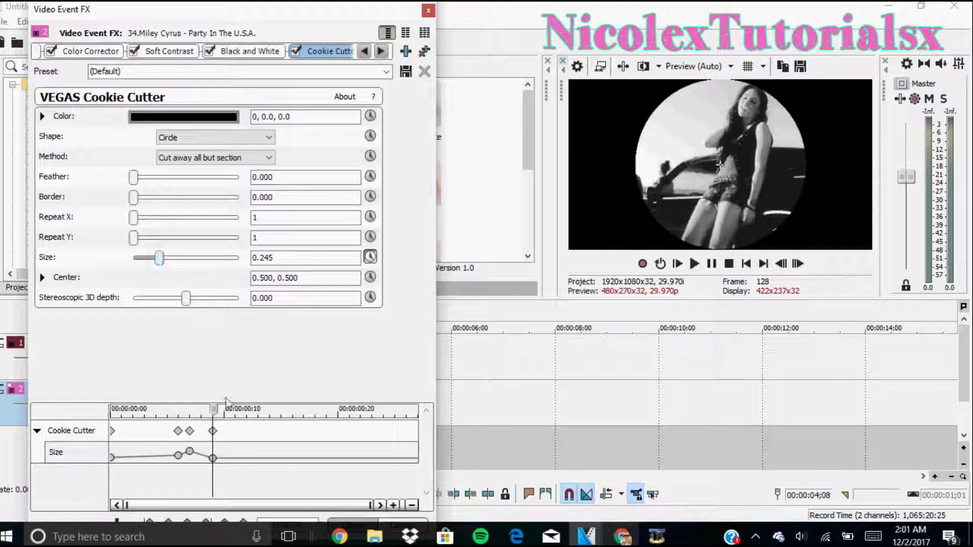
pyautogui.moveTo(215, 413); pyautogui.dragTo(240, 414)
pyautogui.moveTo(159, 260); pyautogui.dragTo(175, 259)
pyautogui.moveTo(239, 413); pyautogui.dragTo(258, 413)
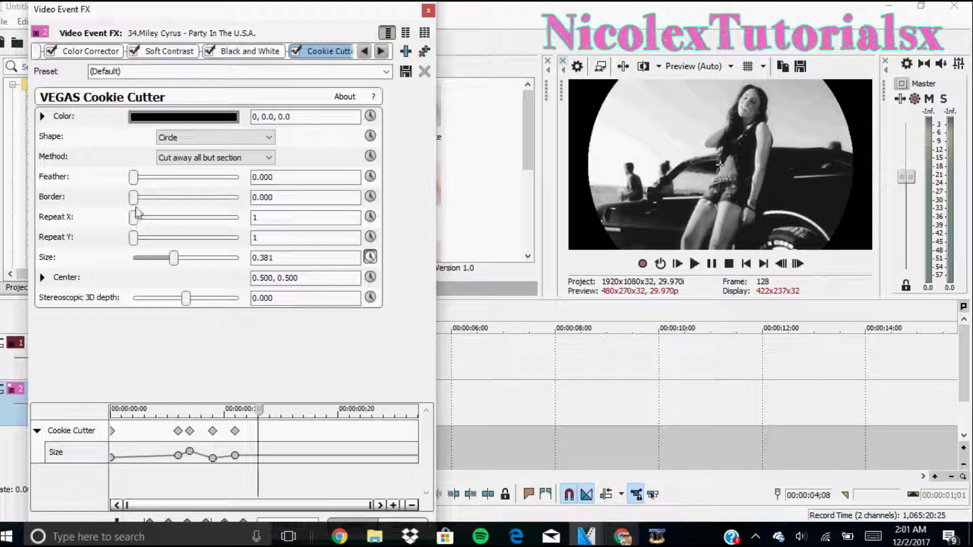
# Set the Cookie Cutter color to near-white (0, 0.02, 0.98) and its border to 0.041.
pyautogui.click(152, 117)
pyautogui.click(91, 137)
pyautogui.click(76, 158)
pyautogui.click(76, 136)
pyautogui.click(71, 167)
pyautogui.click(76, 136)
pyautogui.click(77, 158)
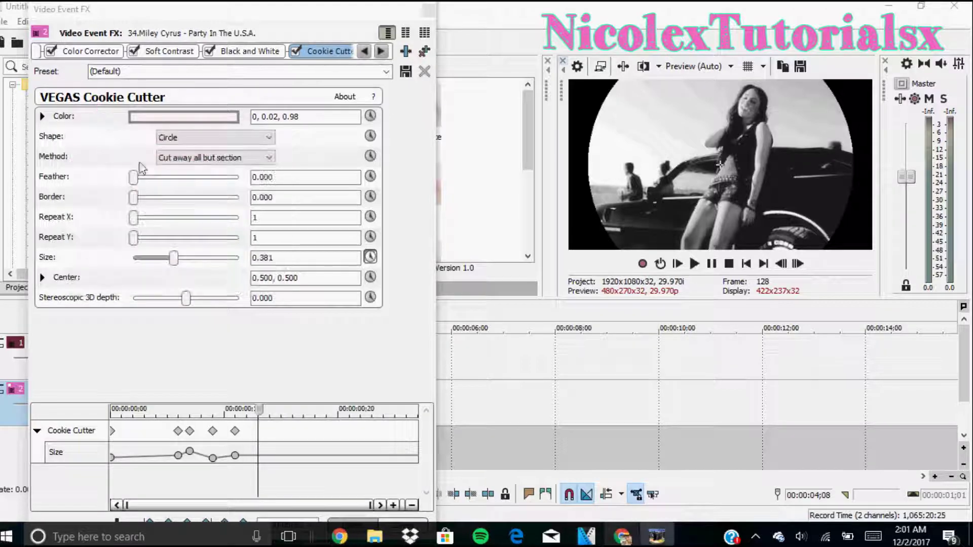
pyautogui.moveTo(136, 198); pyautogui.dragTo(141, 202)
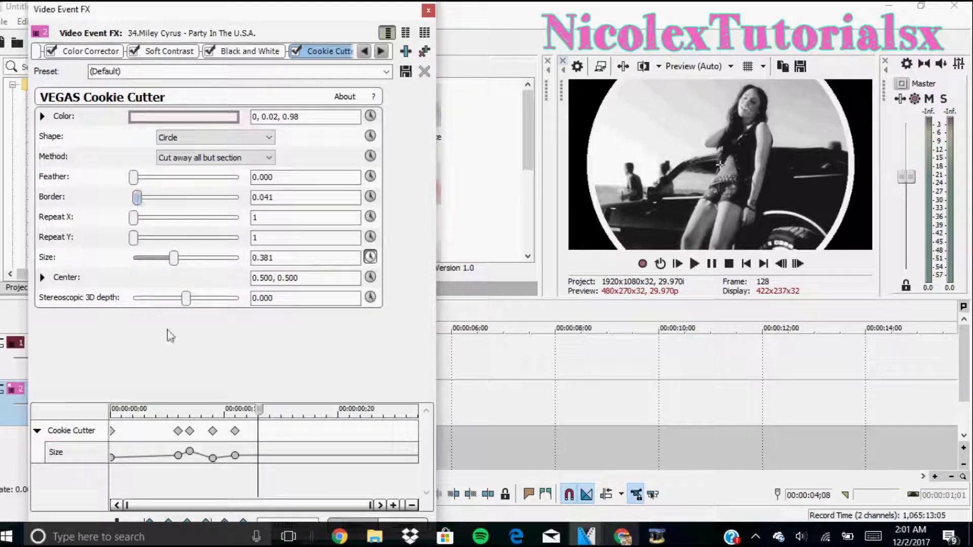
# Animate the Cookie Cutter border, widening it to 0.279 at frame 13 and narrowing it again from frame 14, down to 0.000 at frame 16.
pyautogui.click(370, 196)
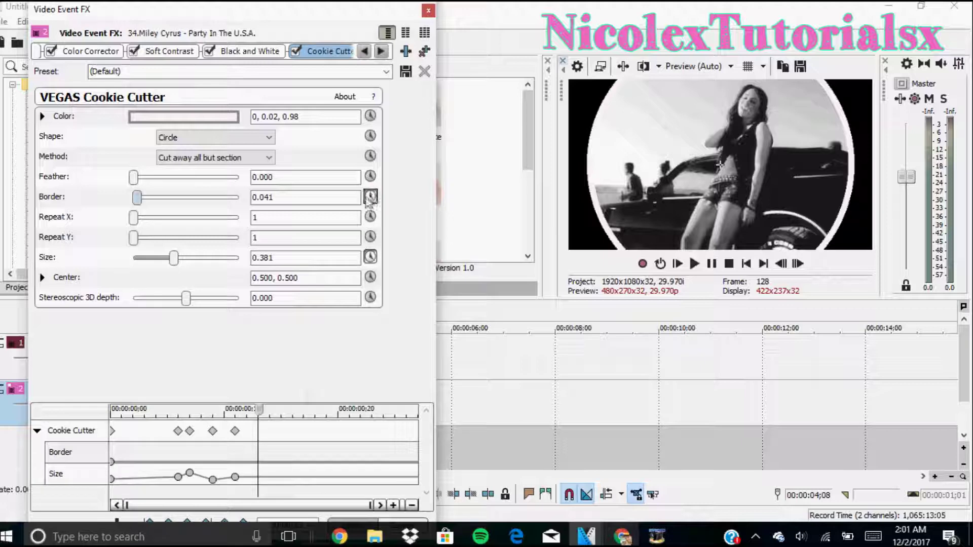
pyautogui.moveTo(137, 198); pyautogui.dragTo(163, 198)
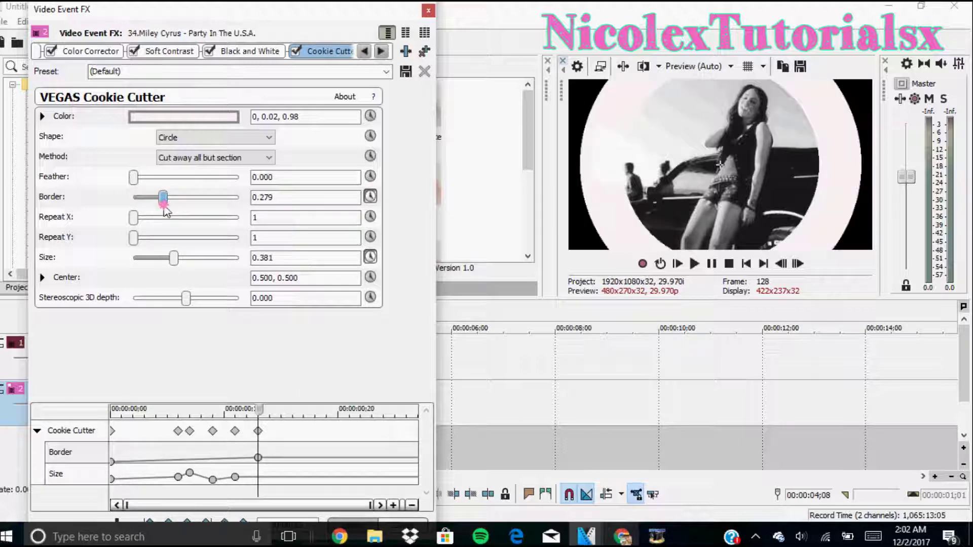
pyautogui.moveTo(264, 412); pyautogui.dragTo(270, 412)
pyautogui.moveTo(166, 197); pyautogui.dragTo(137, 198)
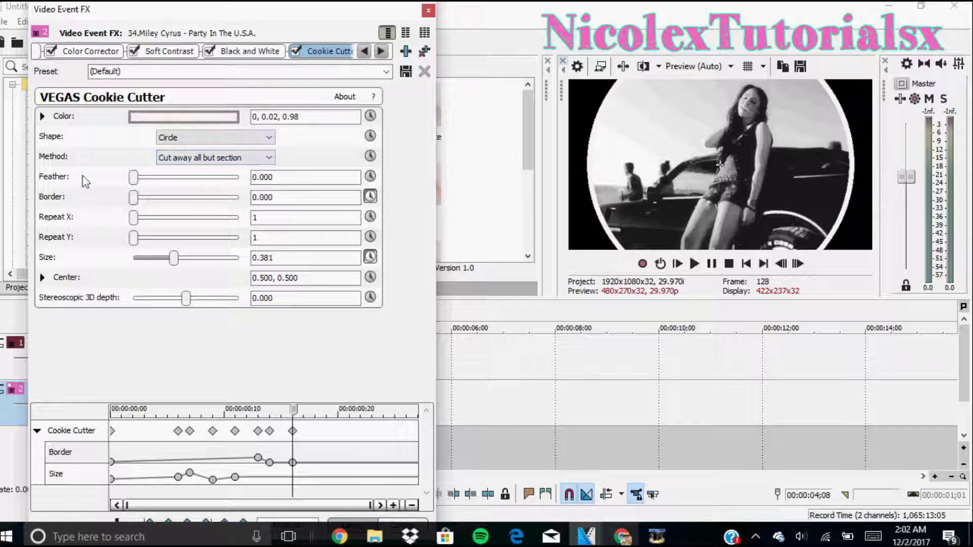
# Close the effect settings and play the edit from 00:00:02;25 to the end of the last clip.
pyautogui.click(428, 11)
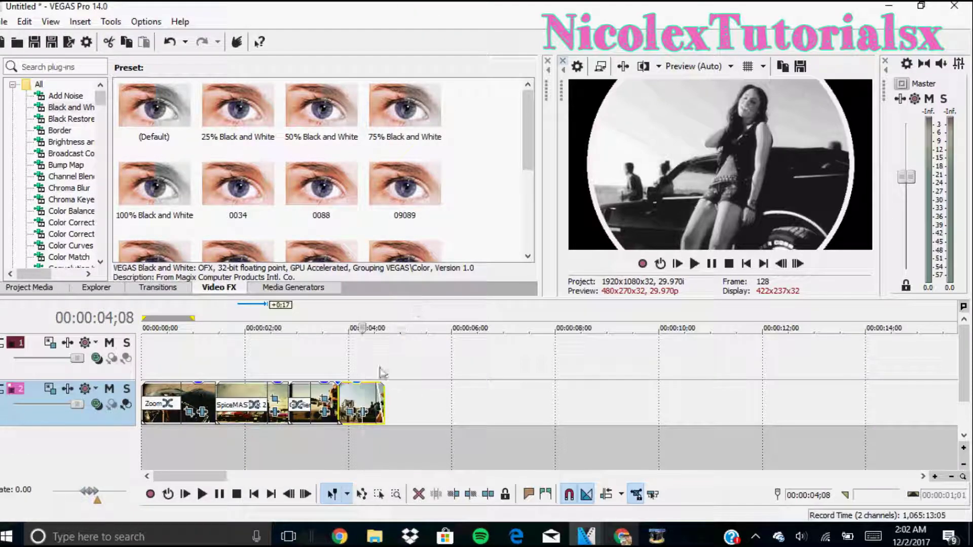
pyautogui.click(288, 365)
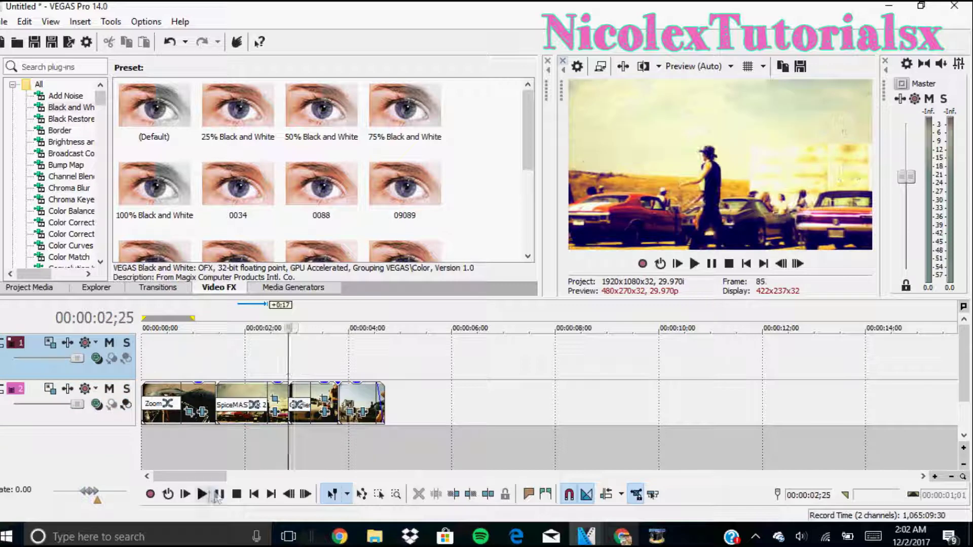
pyautogui.click(201, 494)
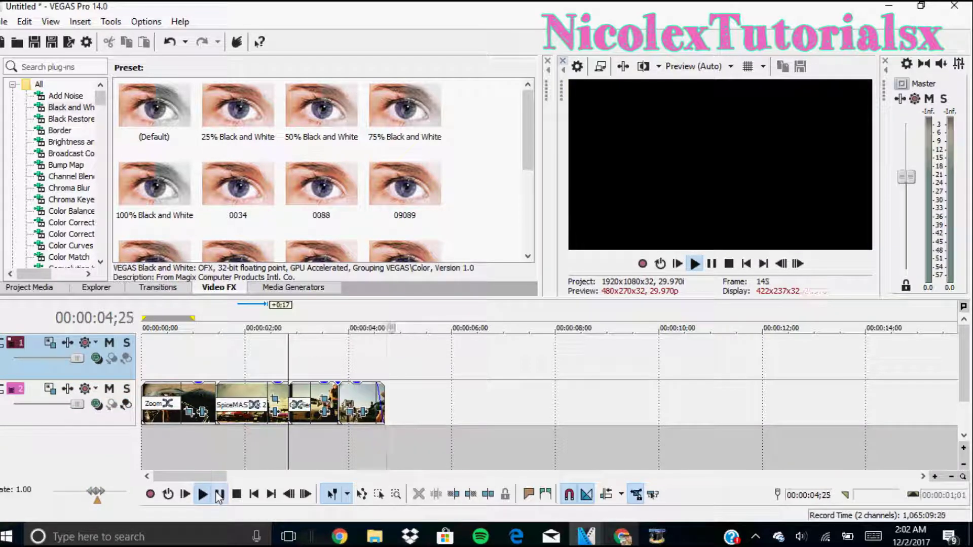
pyautogui.click(219, 494)
# Select the time range from 00:00:00;00 to 00:00:04;25 across all clips and play the whole edit from the start several times.
pyautogui.click(355, 401)
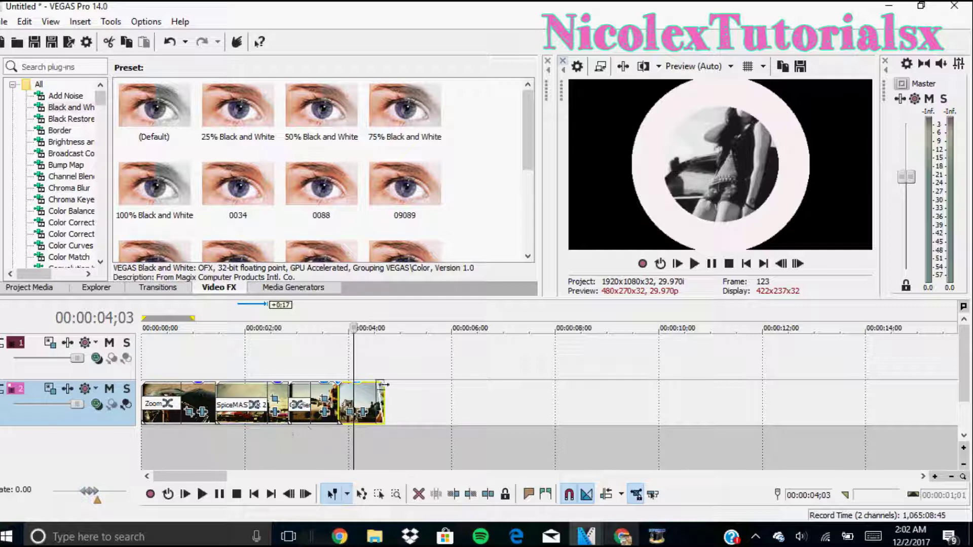
pyautogui.click(385, 384)
pyautogui.moveTo(394, 399); pyautogui.dragTo(145, 401)
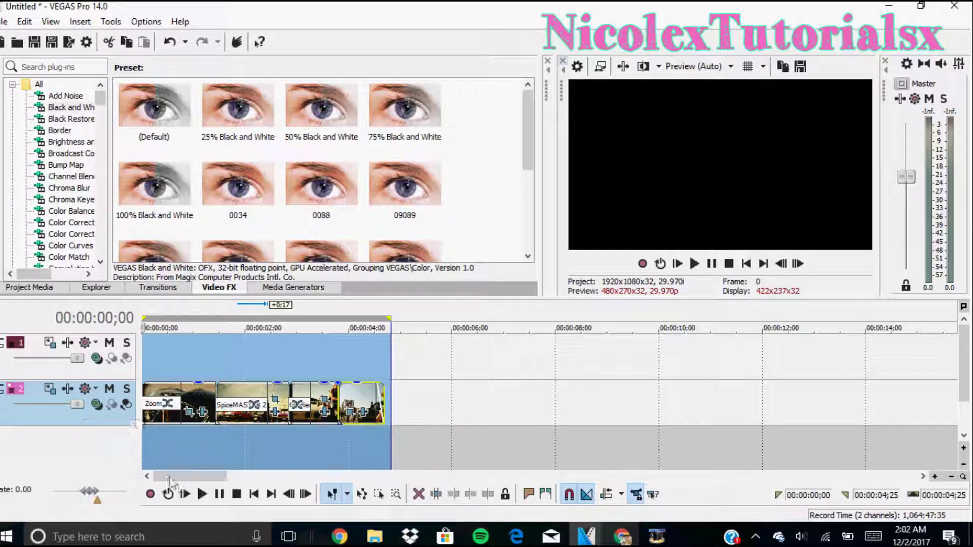
pyautogui.click(185, 494)
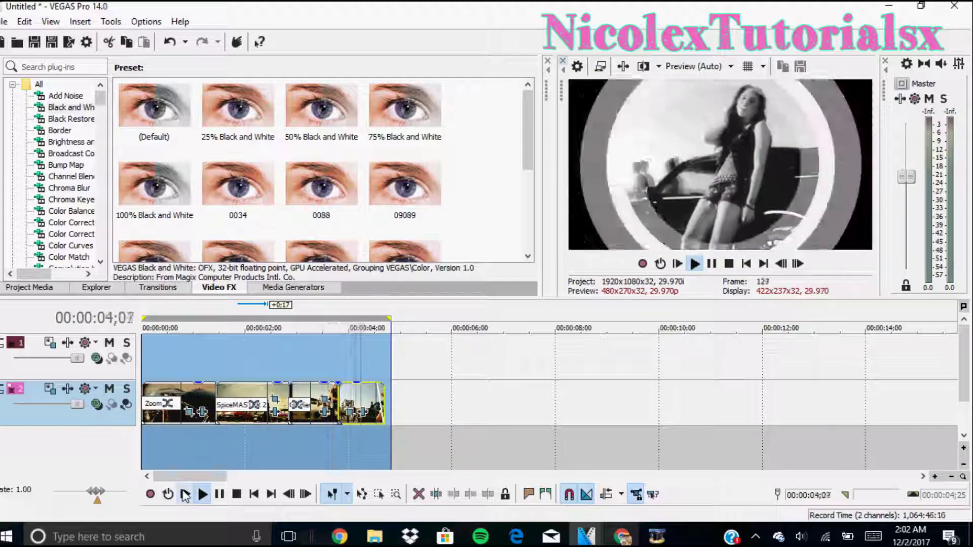
pyautogui.click(185, 494)
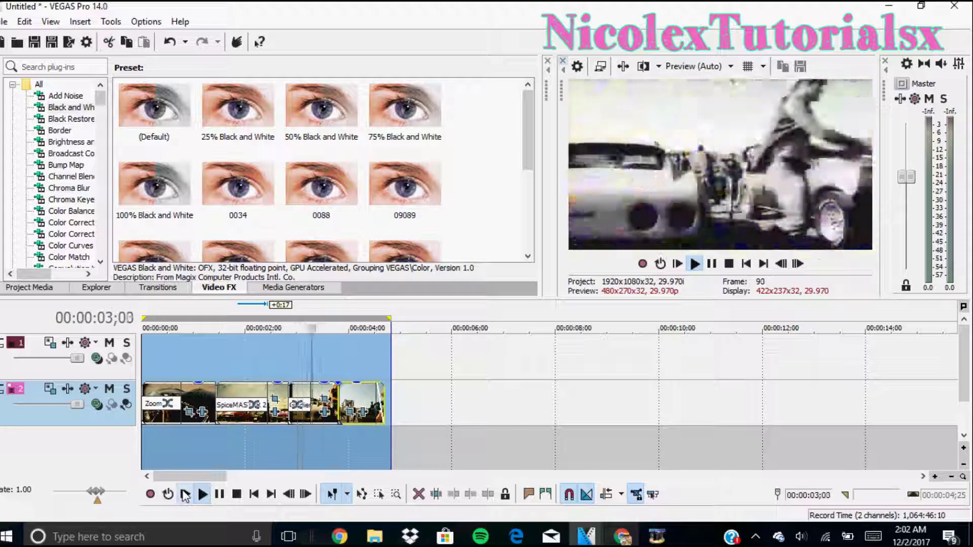
pyautogui.click(186, 494)
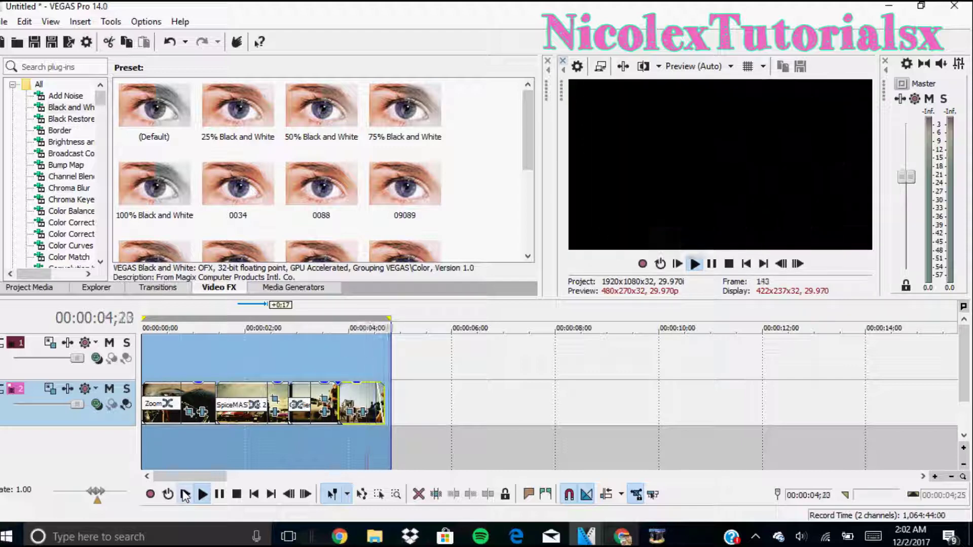
pyautogui.click(185, 495)
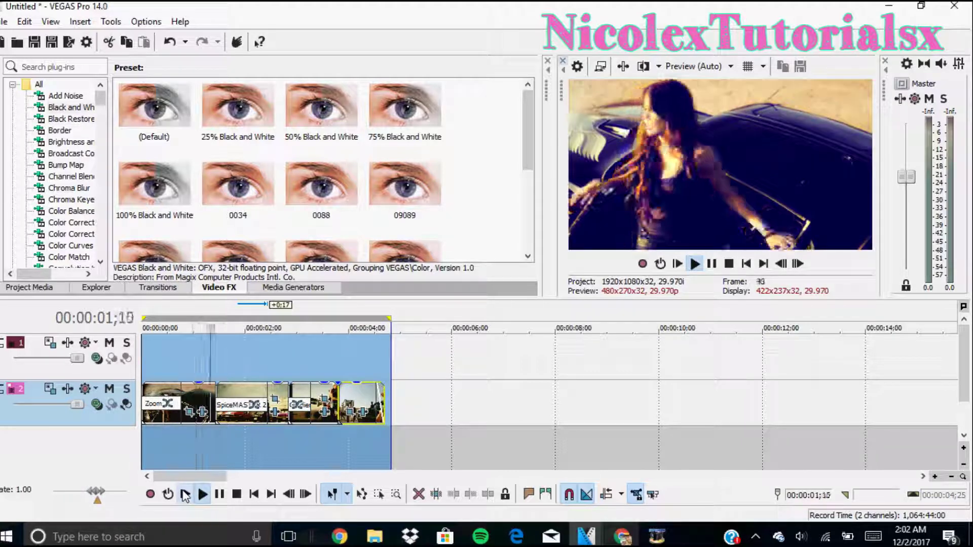